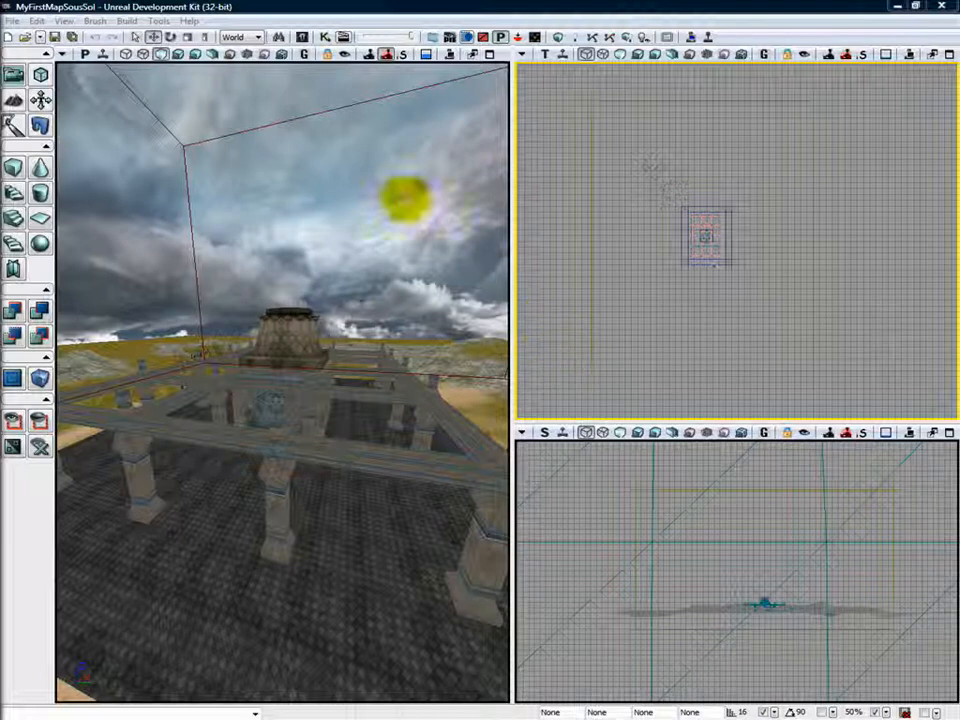
Locate the DominantDirectionalLight class under Light > DirectionalLight in the actor classes, then return to the level.
{"action": "left_click", "coordinate": [301, 37]}
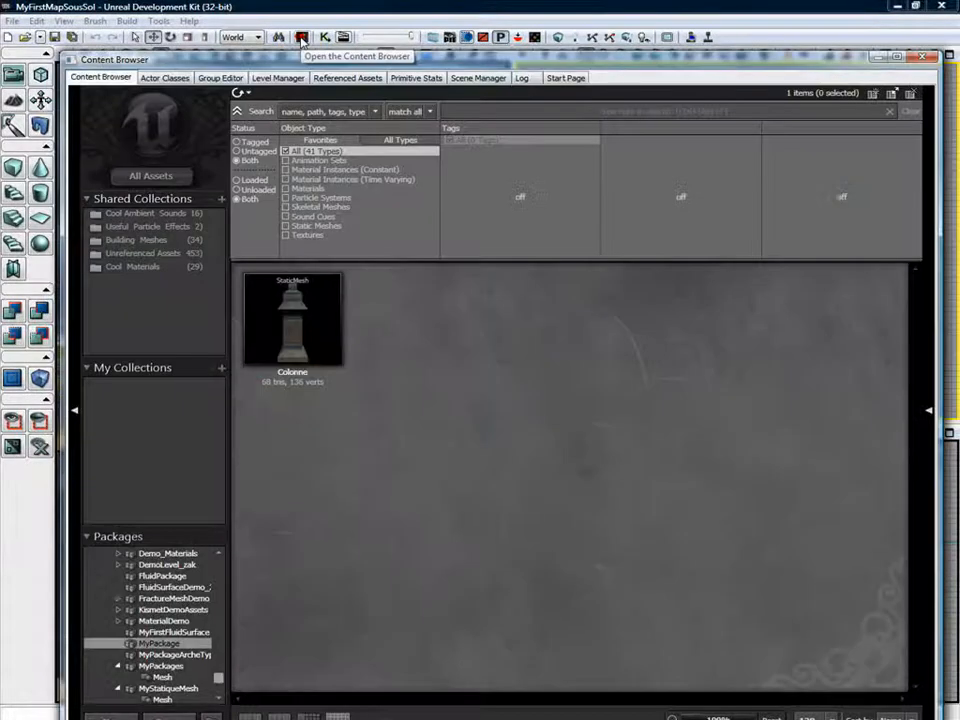
{"action": "left_click", "coordinate": [165, 77]}
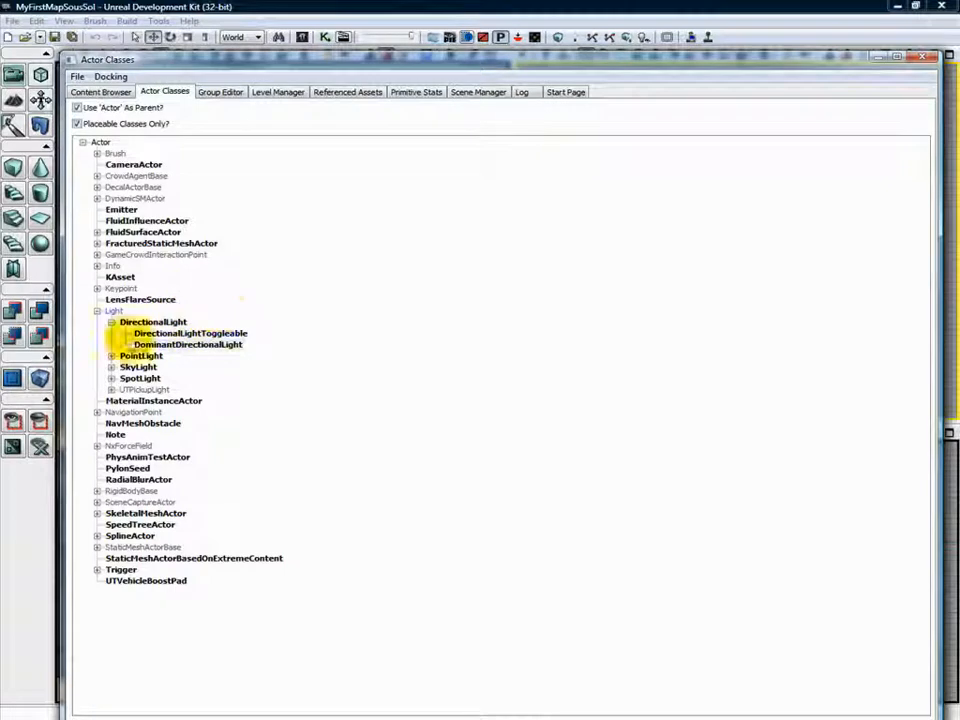
{"action": "left_click", "coordinate": [190, 344]}
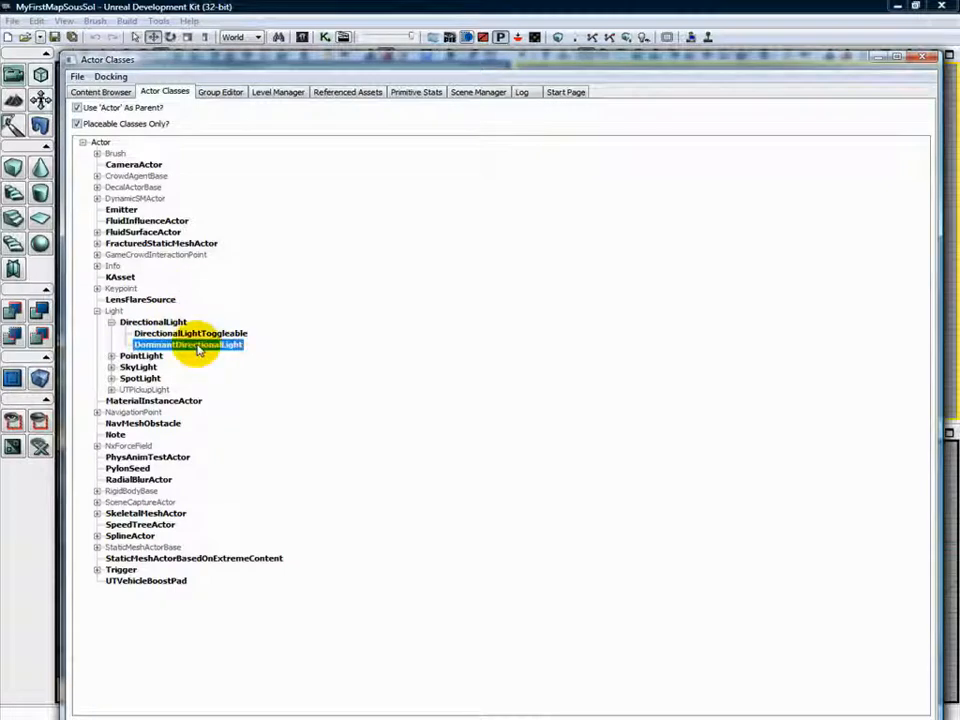
{"action": "left_click", "coordinate": [921, 57]}
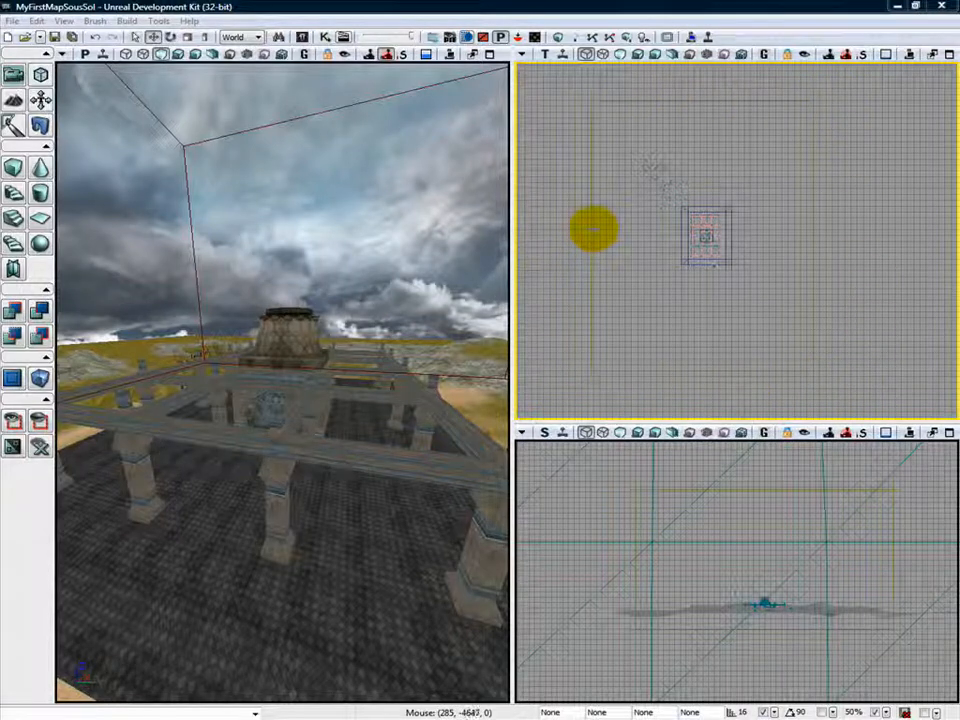
Select the LightmassImportanceVolume enclosing the level and check the volume types that can be added.
{"action": "left_click", "coordinate": [590, 228]}
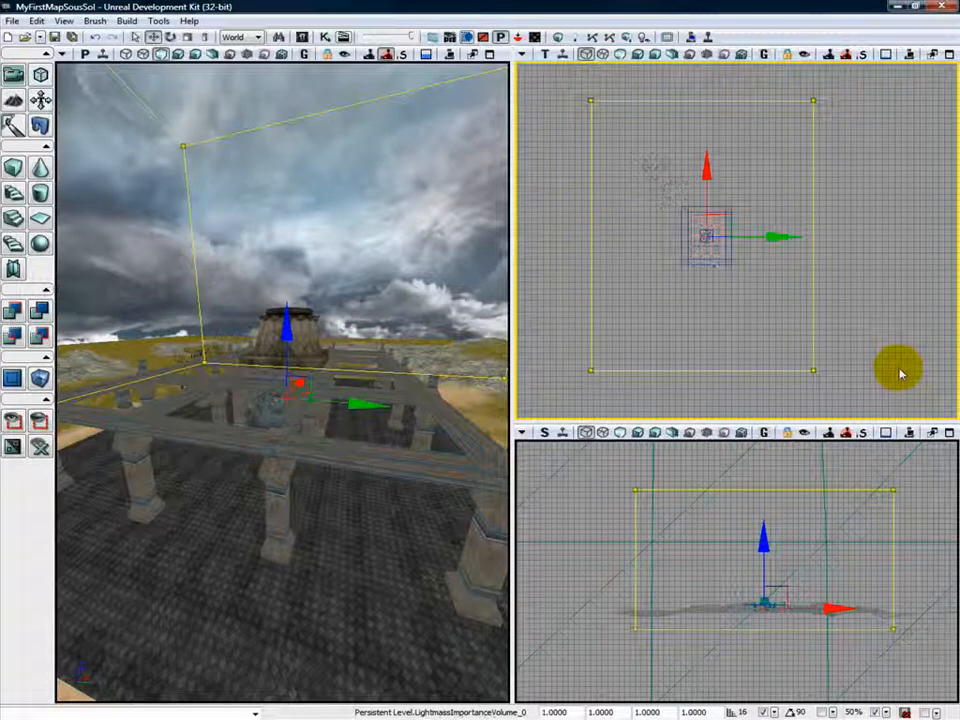
{"action": "right_click", "coordinate": [40, 378]}
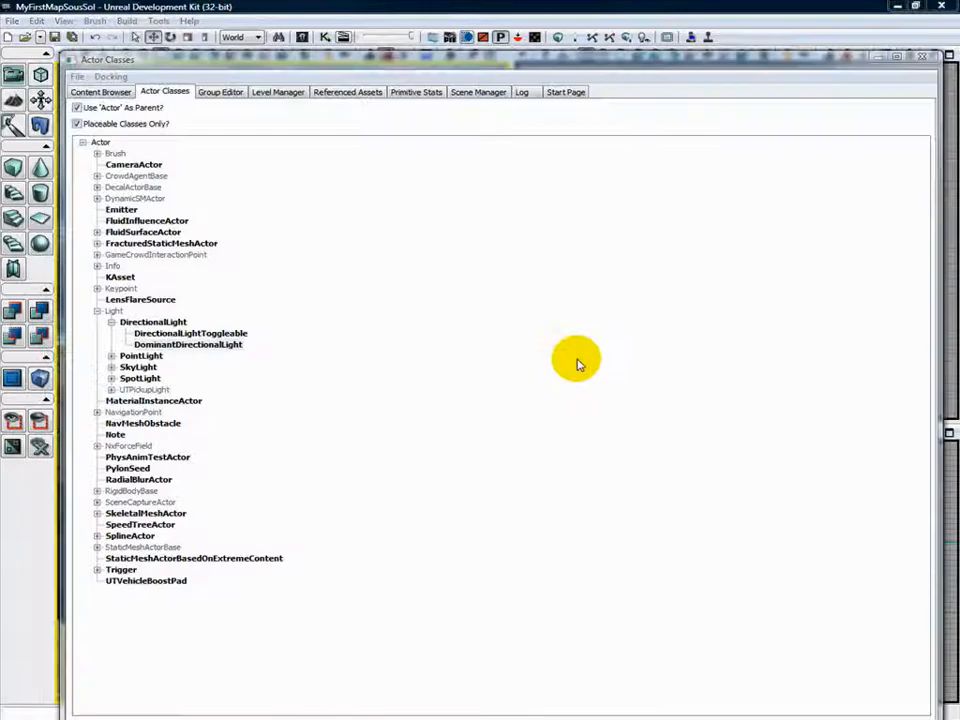
Add a DominantDirectionalLight actor on the temple floor and raise it above the columns.
{"action": "left_click", "coordinate": [180, 346]}
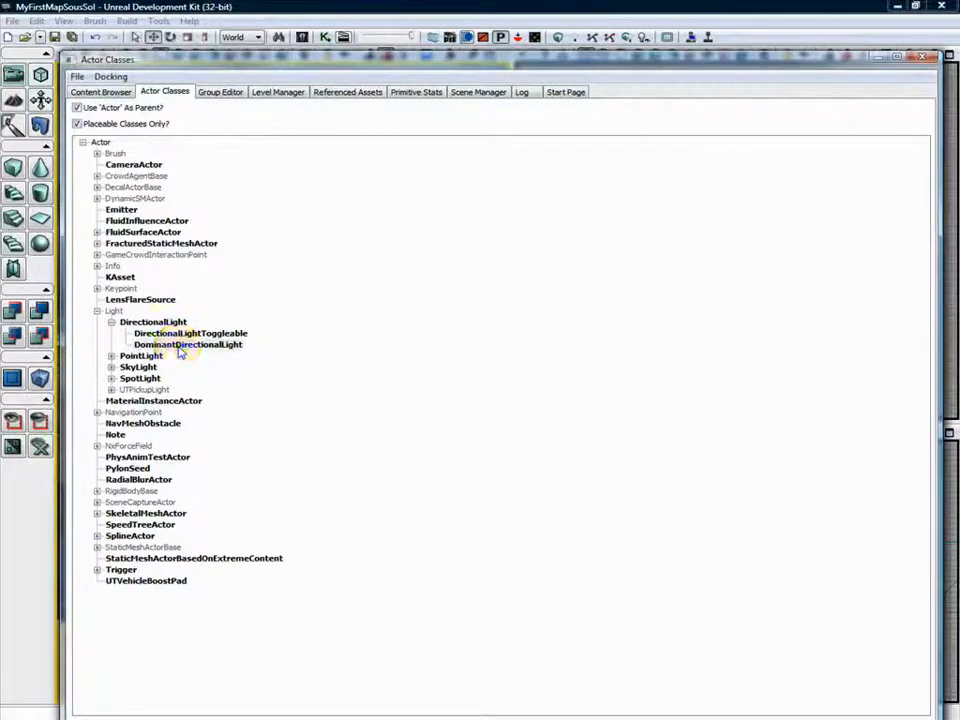
{"action": "left_click", "coordinate": [925, 57]}
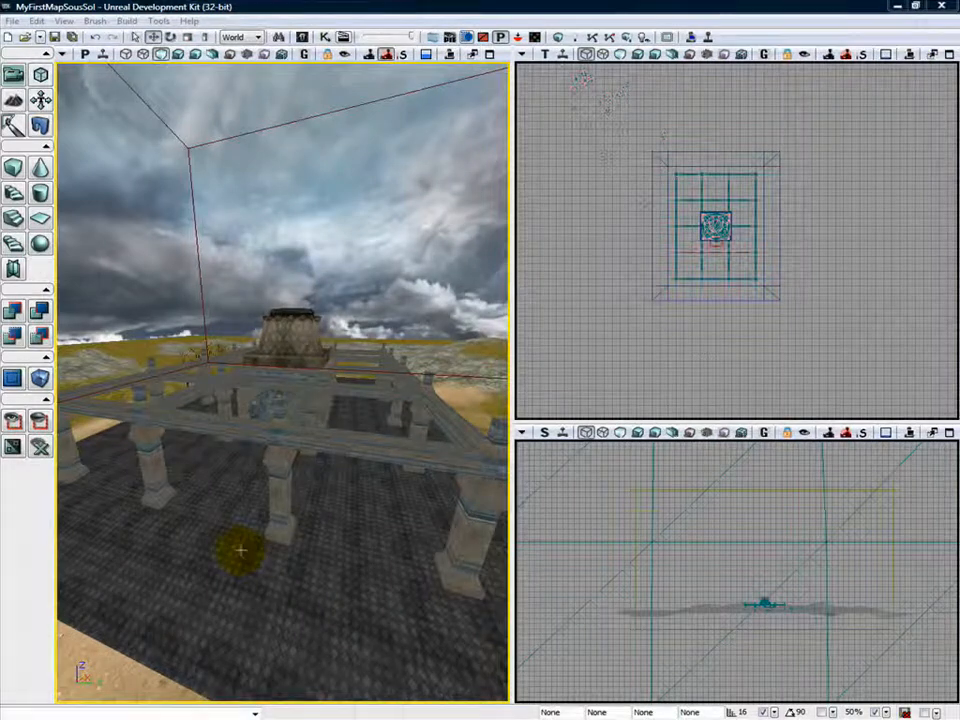
{"action": "right_click", "coordinate": [240, 549]}
{"action": "mouse_move", "coordinate": [310, 489]}
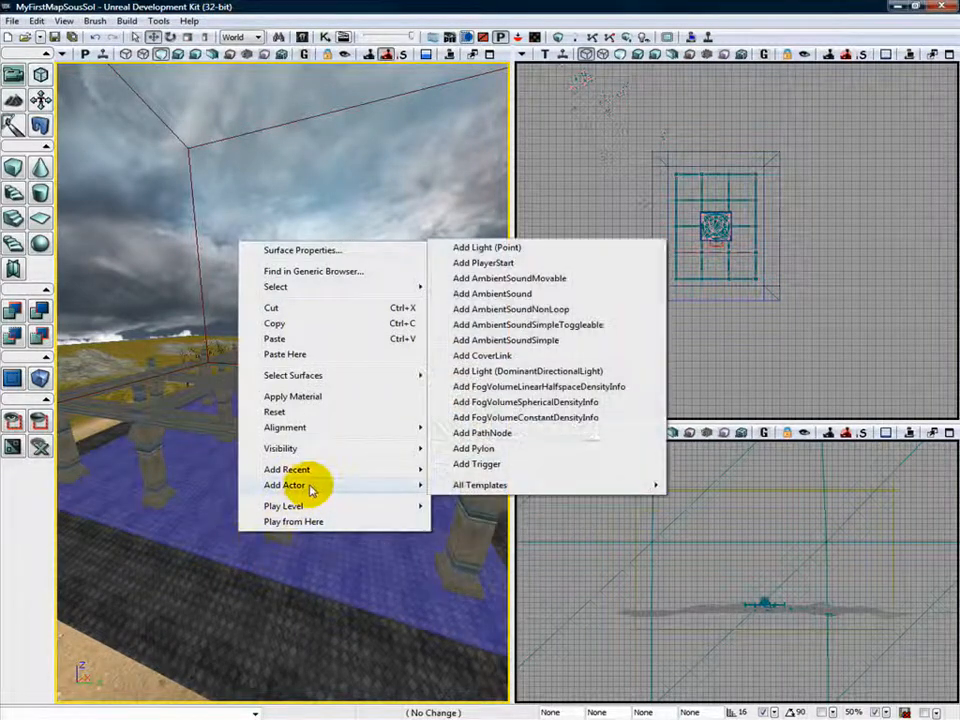
{"action": "left_click", "coordinate": [511, 372]}
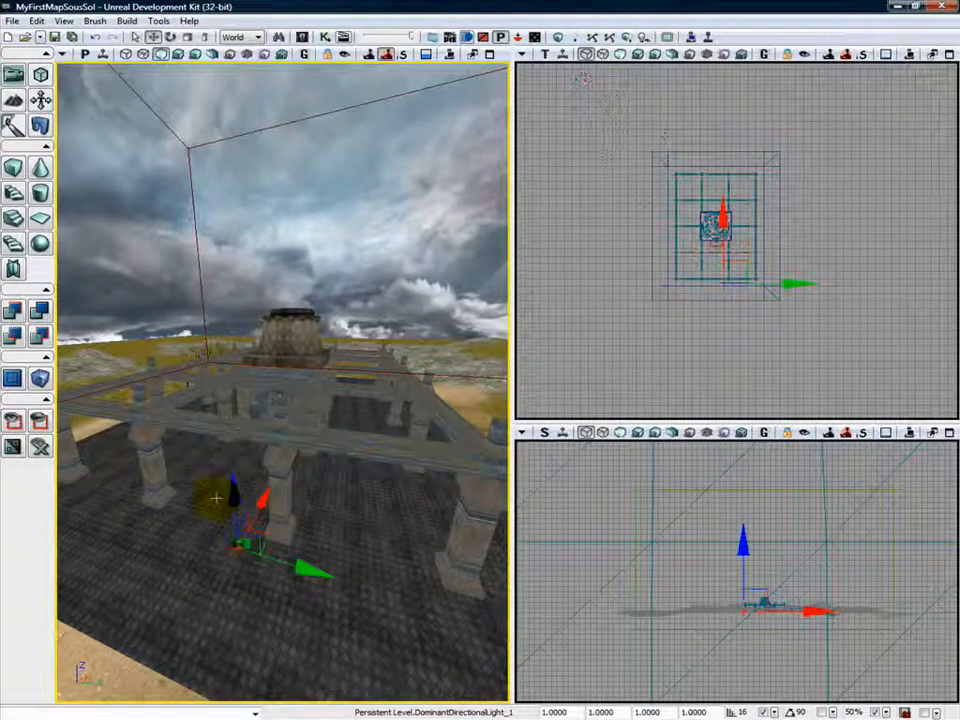
{"action": "left_click_drag", "start_coordinate": [231, 488], "coordinate": [215, 243]}
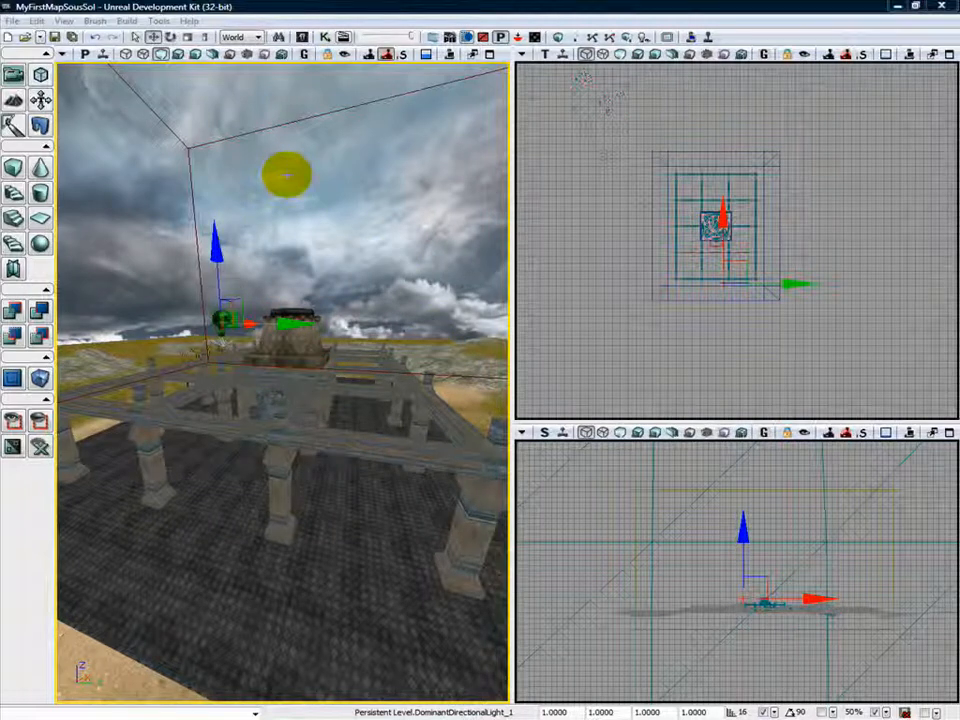
Show the perspective view with lighting and turn off Accepts Lights in the sky mesh's lighting properties.
{"action": "left_click", "coordinate": [179, 54]}
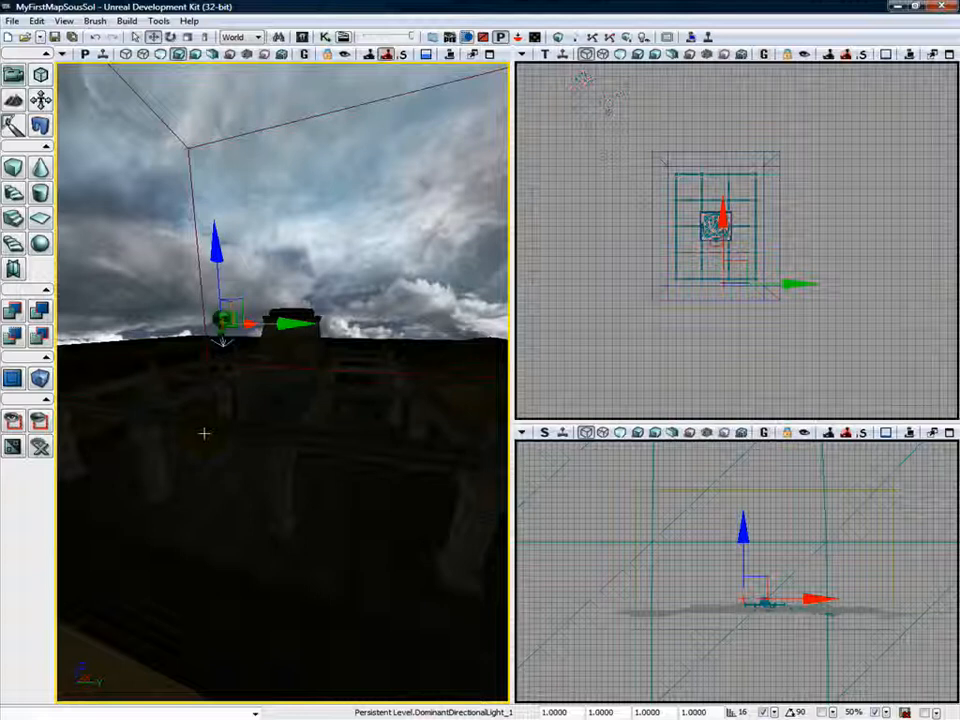
{"action": "left_click", "coordinate": [335, 204]}
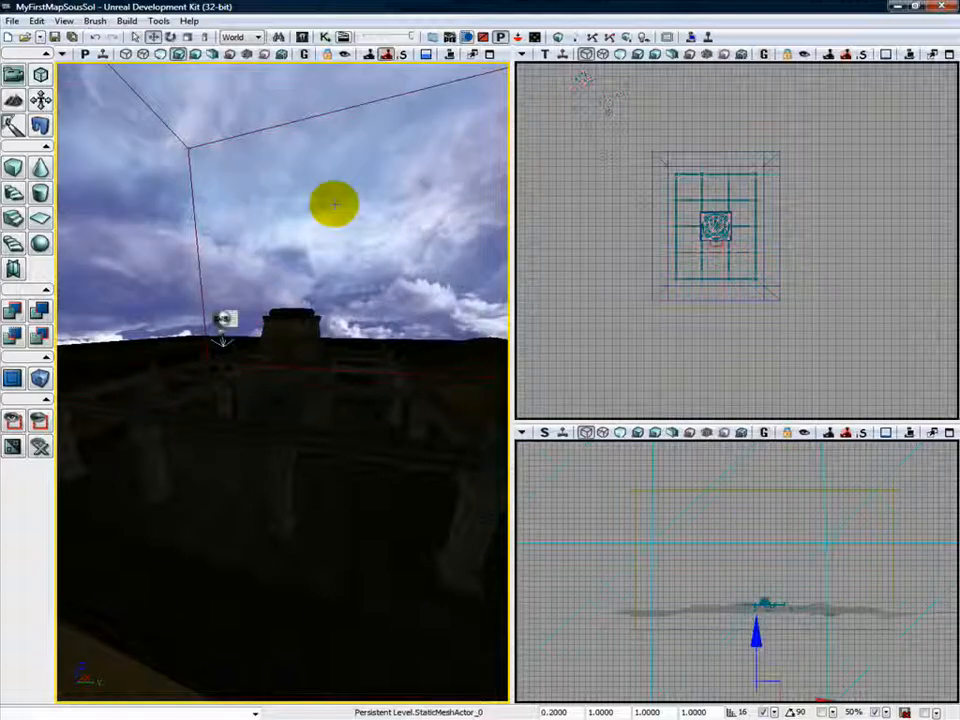
{"action": "double_click", "coordinate": [333, 205]}
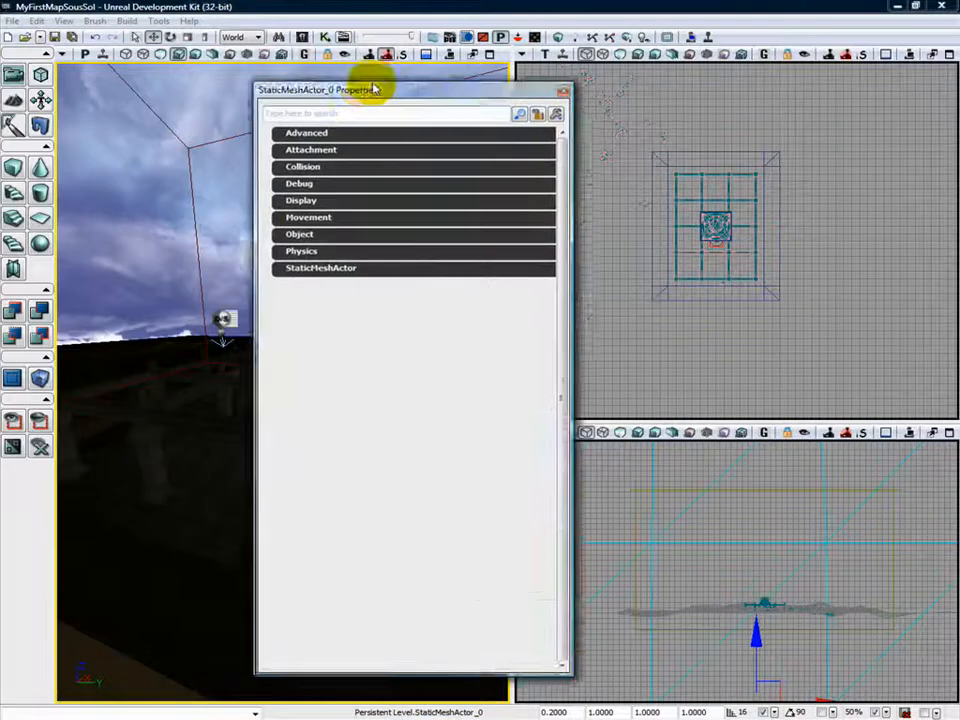
{"action": "left_click_drag", "start_coordinate": [375, 88], "coordinate": [651, 86]}
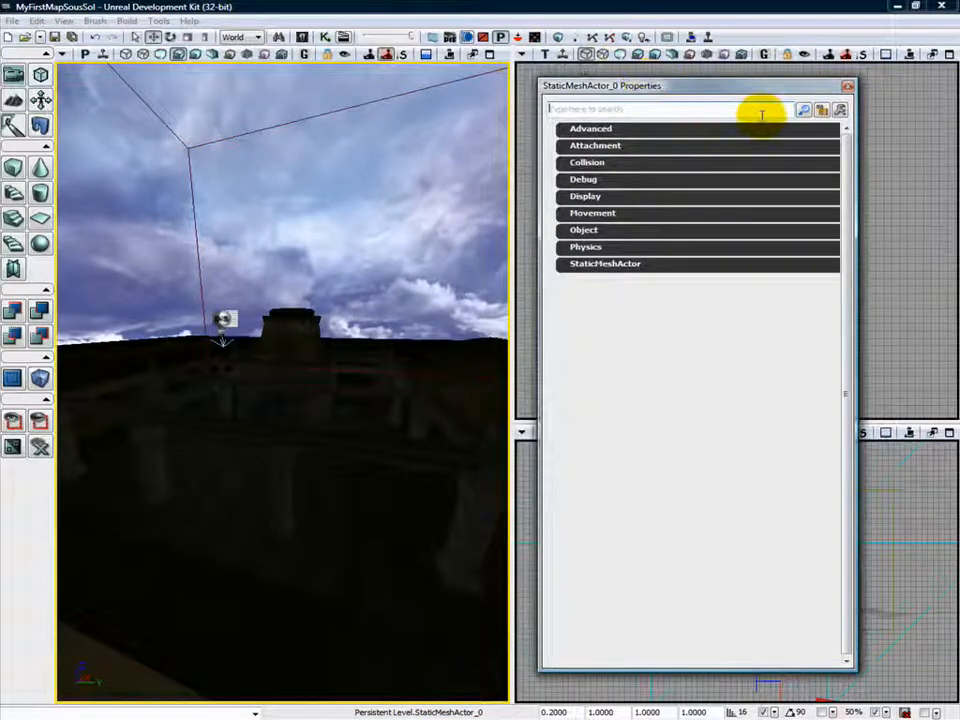
{"action": "left_click", "coordinate": [562, 266]}
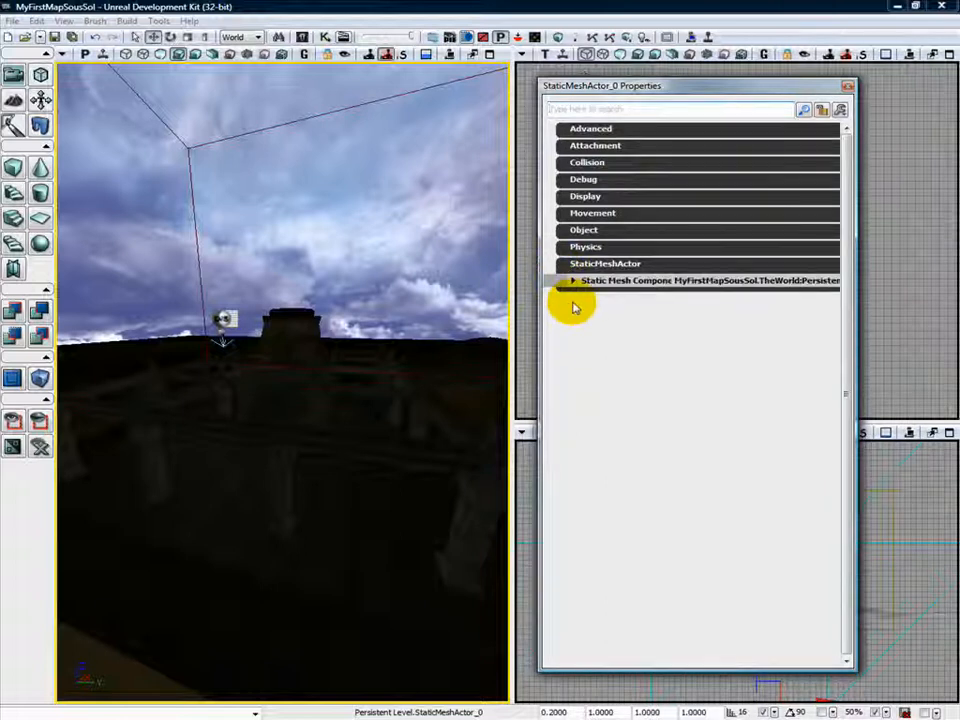
{"action": "left_click", "coordinate": [573, 282]}
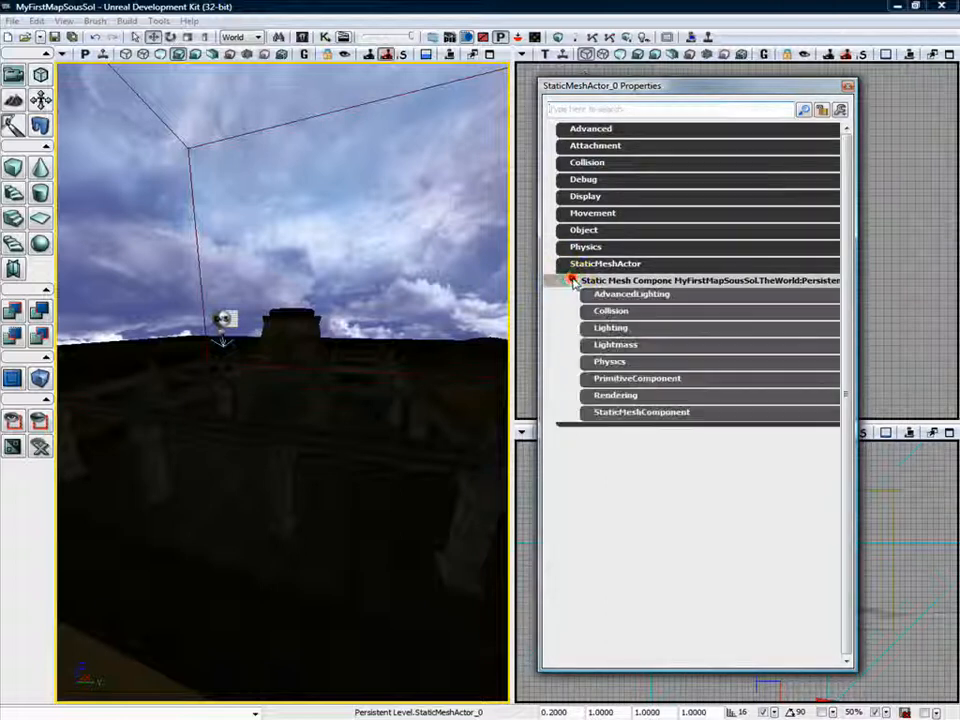
{"action": "left_click", "coordinate": [585, 328]}
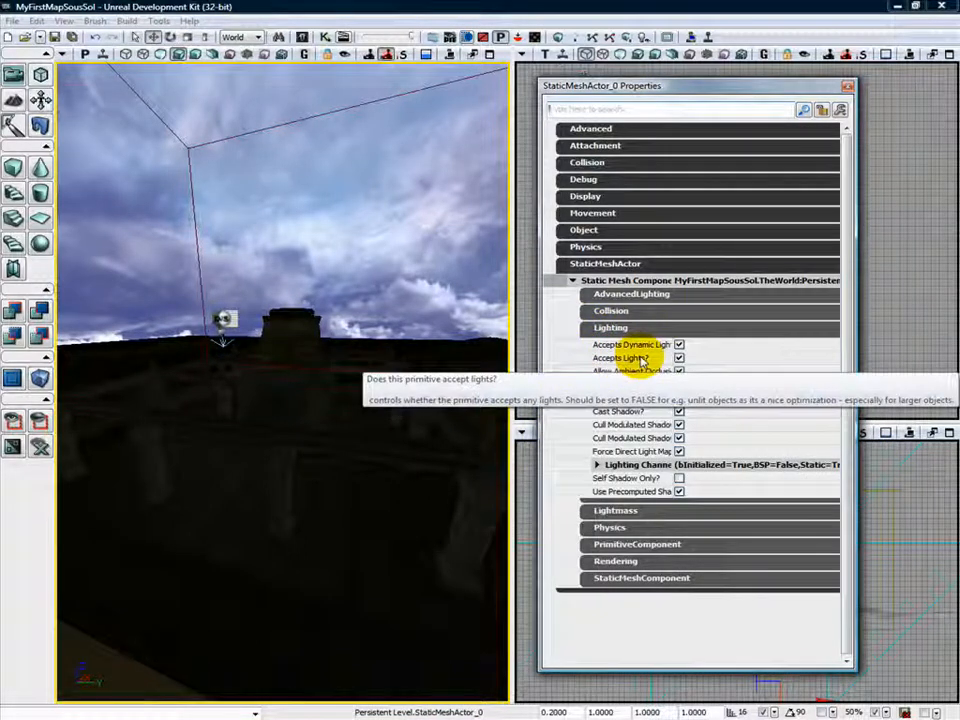
{"action": "left_click", "coordinate": [680, 358]}
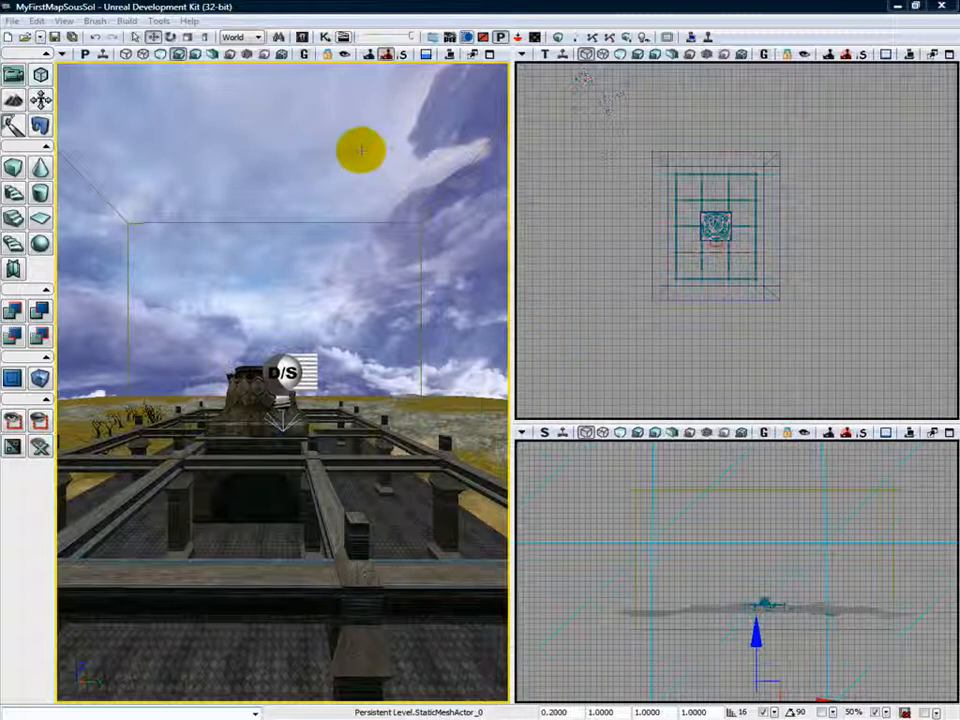
Lock the perspective camera to the dominant directional light and aim the light obliquely down across the temple.
{"action": "left_click", "coordinate": [345, 54]}
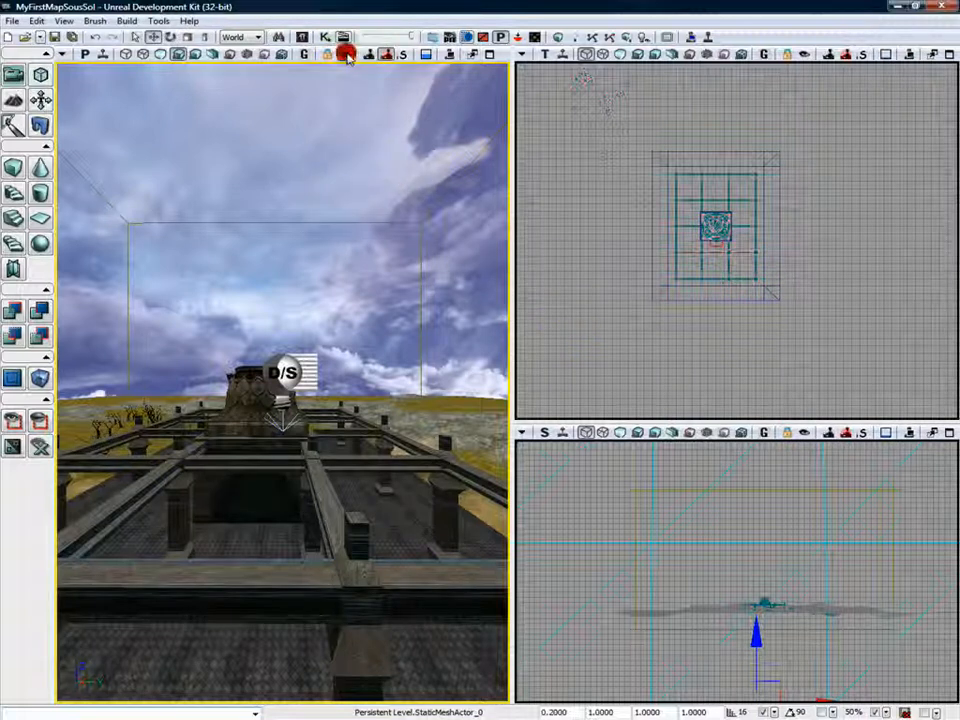
{"action": "left_click", "coordinate": [283, 372]}
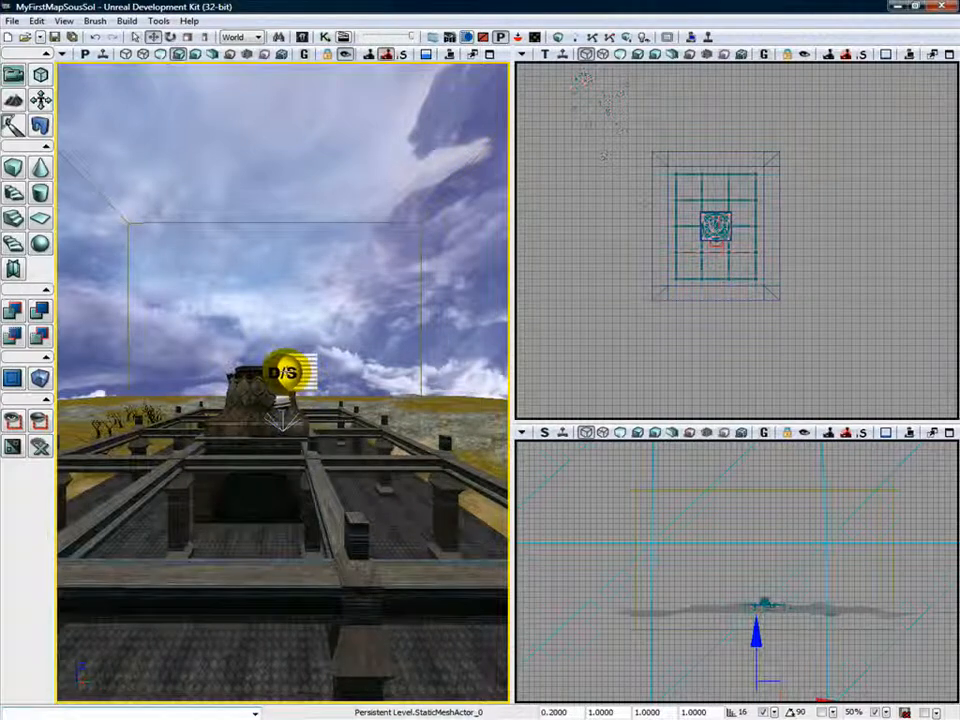
{"action": "left_click", "coordinate": [286, 372]}
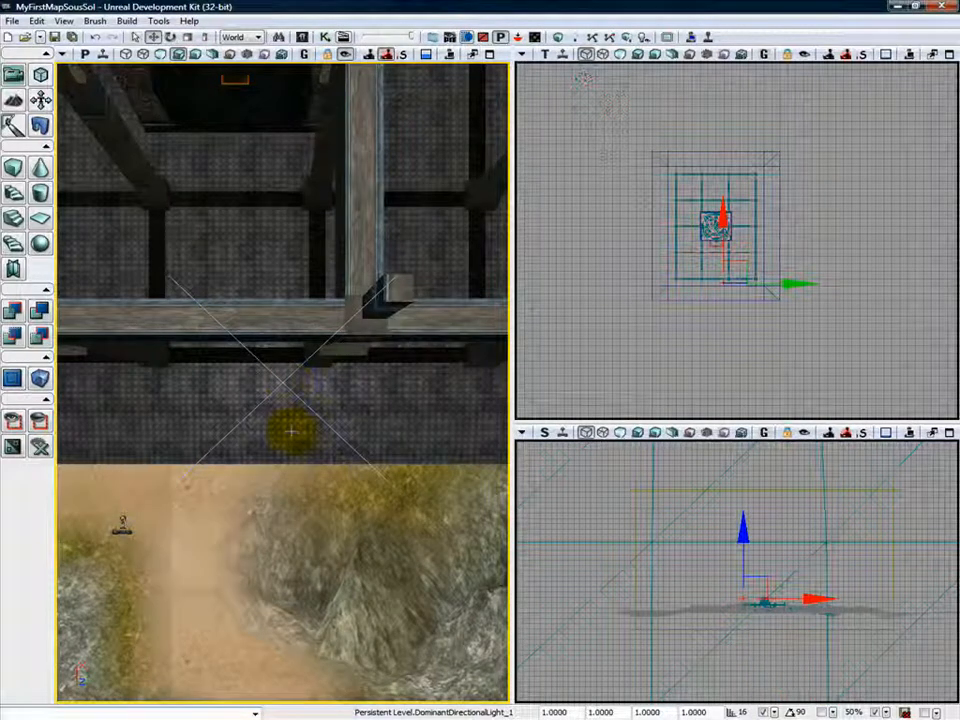
{"action": "right_click_drag", "start_coordinate": [291, 432], "coordinate": [282, 304]}
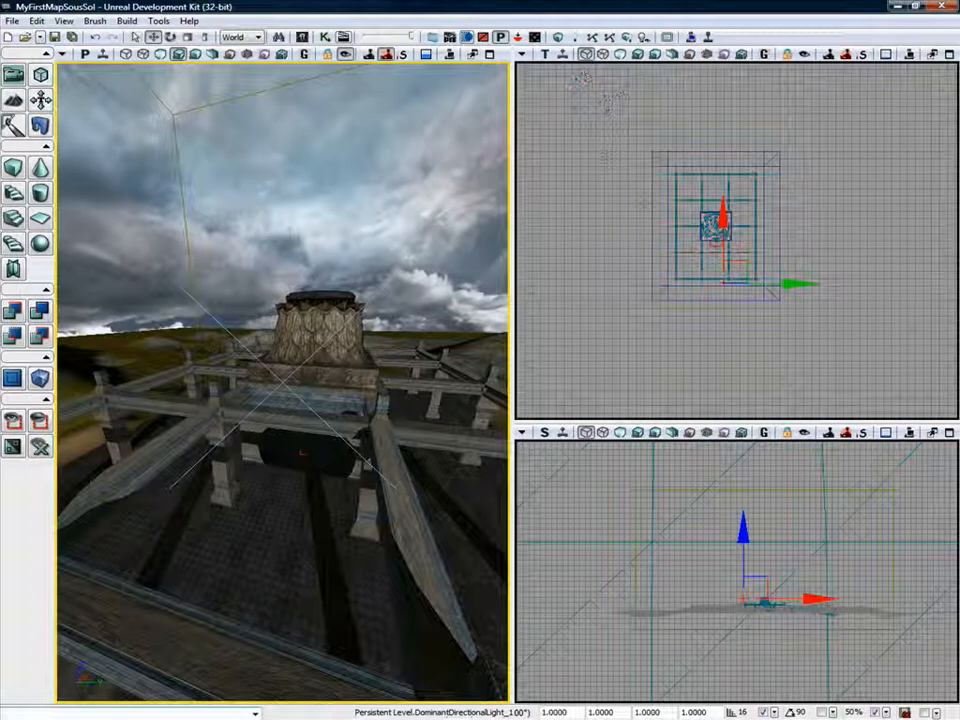
{"action": "mouse_move", "coordinate": [291, 429]}
{"action": "left_mouse_down"}
{"action": "mouse_move", "coordinate": [291, 466]}
{"action": "mouse_move", "coordinate": [298, 422]}
{"action": "left_mouse_up"}
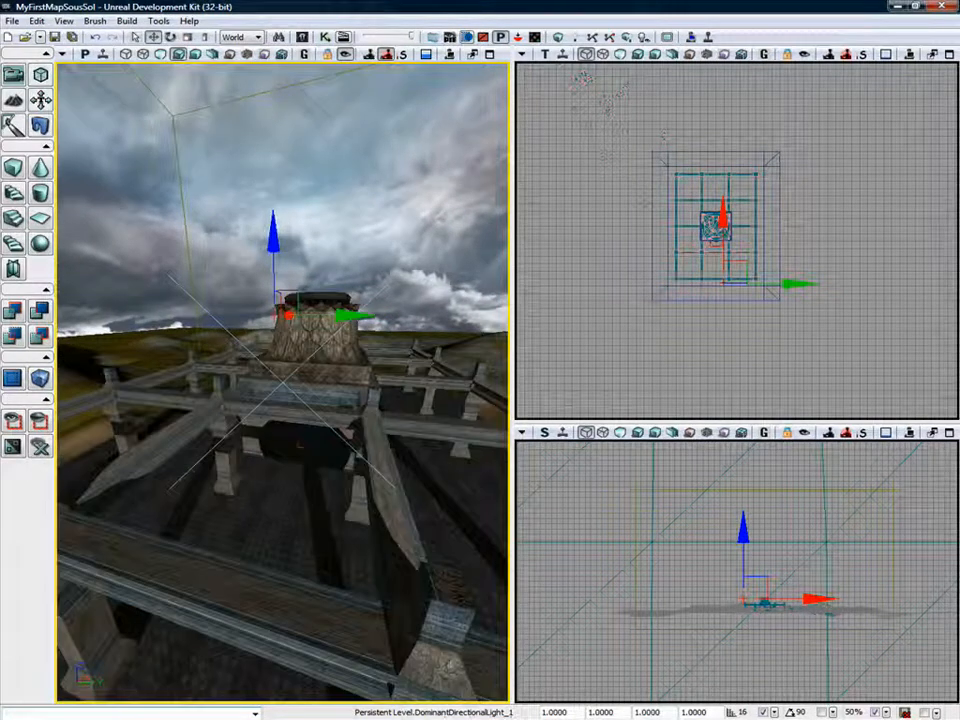
{"action": "right_click_drag", "start_coordinate": [298, 422], "coordinate": [292, 396]}
{"action": "left_click_drag", "start_coordinate": [292, 396], "coordinate": [293, 382]}
{"action": "left_click_drag", "start_coordinate": [215, 500], "coordinate": [215, 460]}
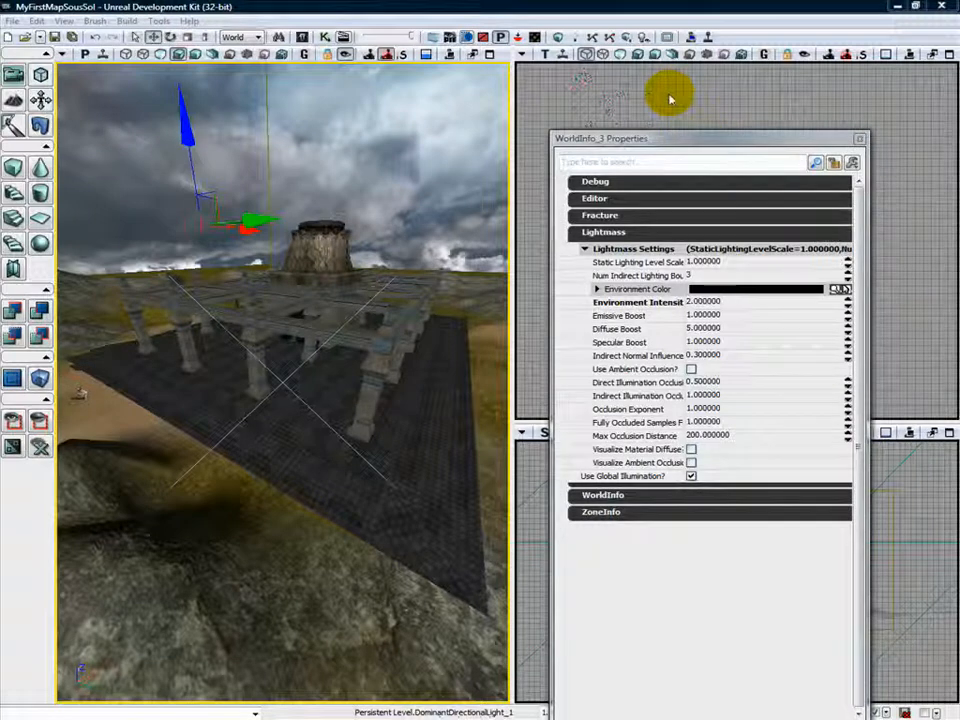
Build the level's lighting and inspect the shadows cast on the temple wall and floor.
{"action": "left_click", "coordinate": [626, 40]}
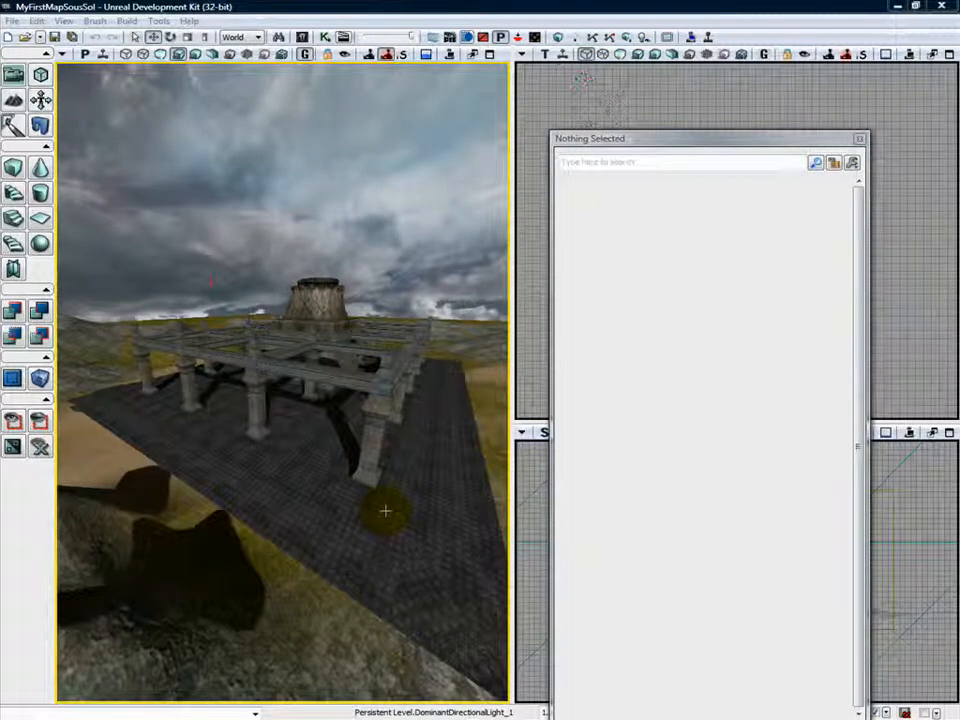
{"action": "left_click_drag", "start_coordinate": [385, 511], "coordinate": [405, 190]}
{"action": "left_click_drag", "start_coordinate": [322, 296], "coordinate": [308, 295]}
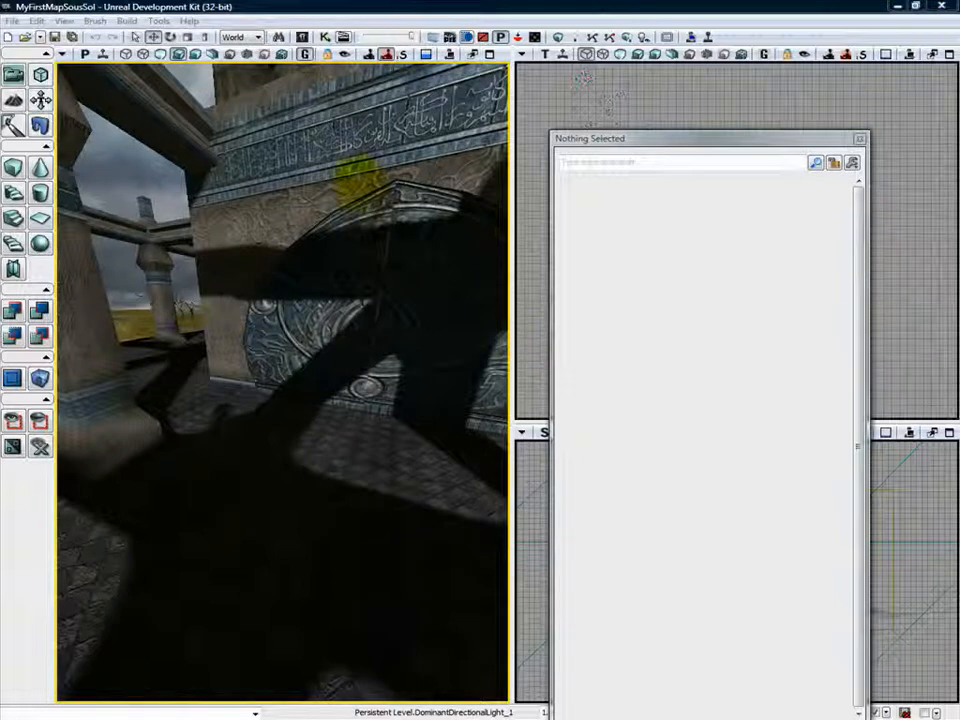
Find the WorldInfo actor through the actor search and expand the Lightmass Settings in its properties.
{"action": "left_click", "coordinate": [279, 38]}
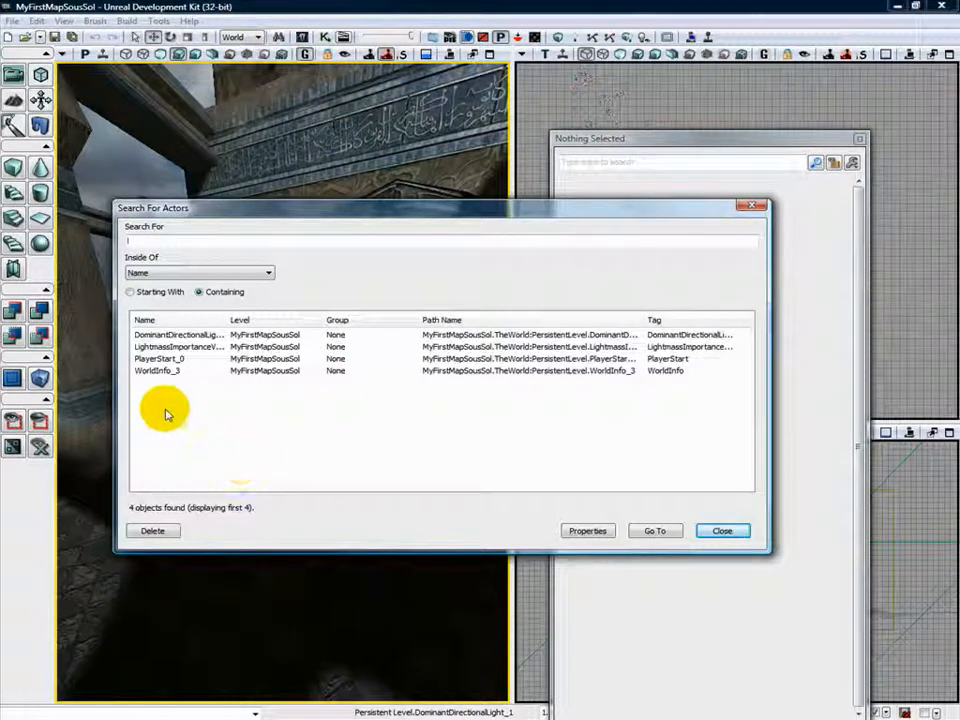
{"action": "left_click", "coordinate": [152, 372]}
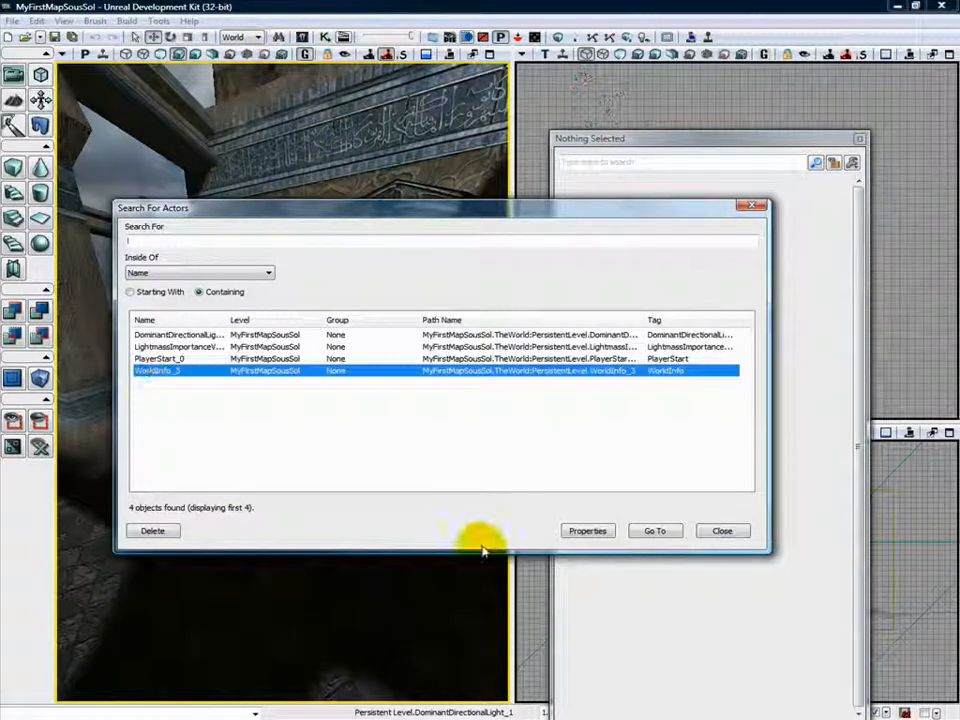
{"action": "left_click", "coordinate": [587, 531]}
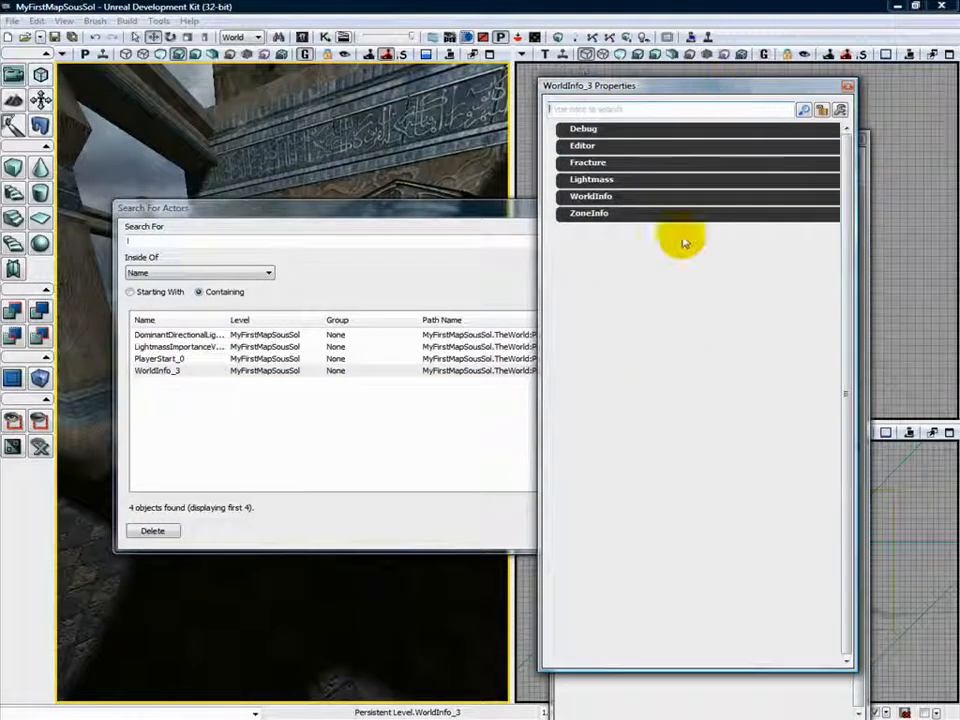
{"action": "left_click", "coordinate": [567, 183]}
{"action": "left_click", "coordinate": [572, 196]}
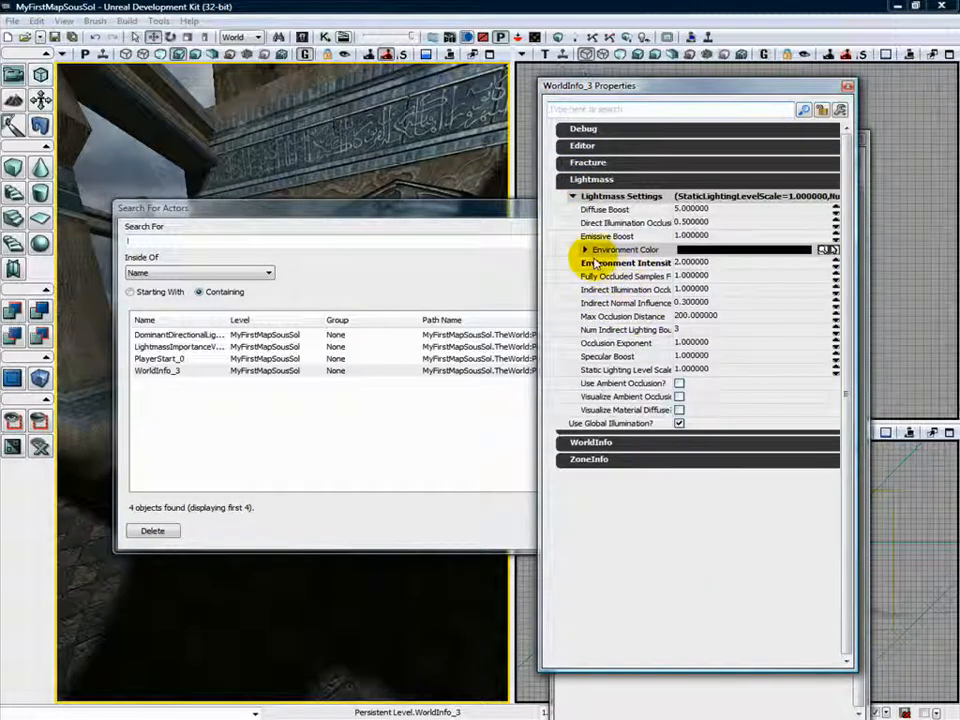
Set the Lightmass Environment Color to pure red from the basic colours.
{"action": "mouse_move", "coordinate": [585, 252]}
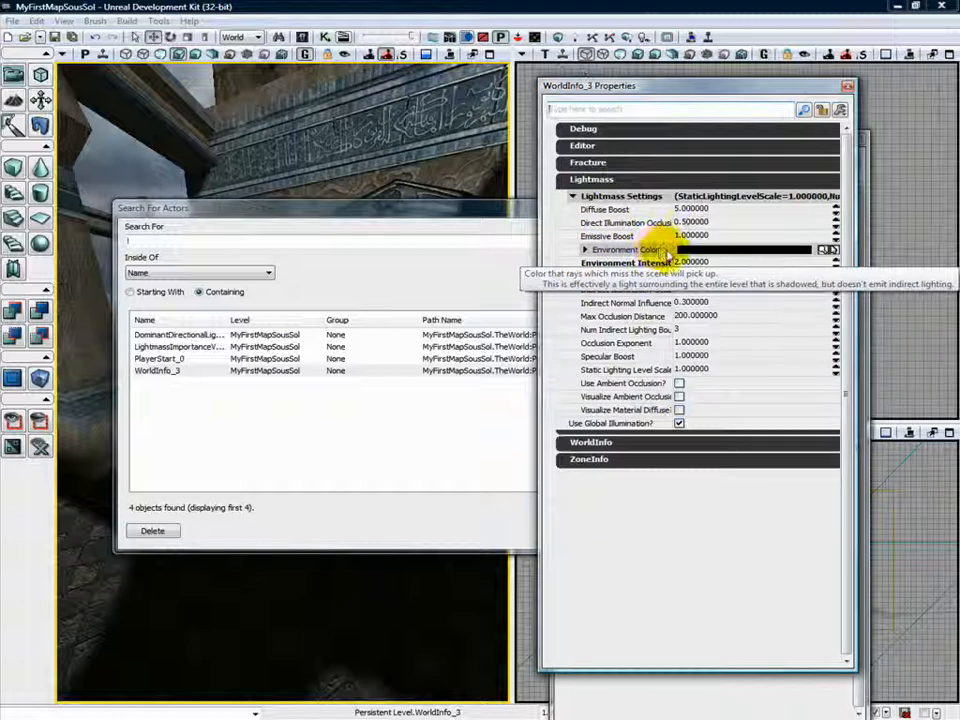
{"action": "left_click", "coordinate": [828, 250]}
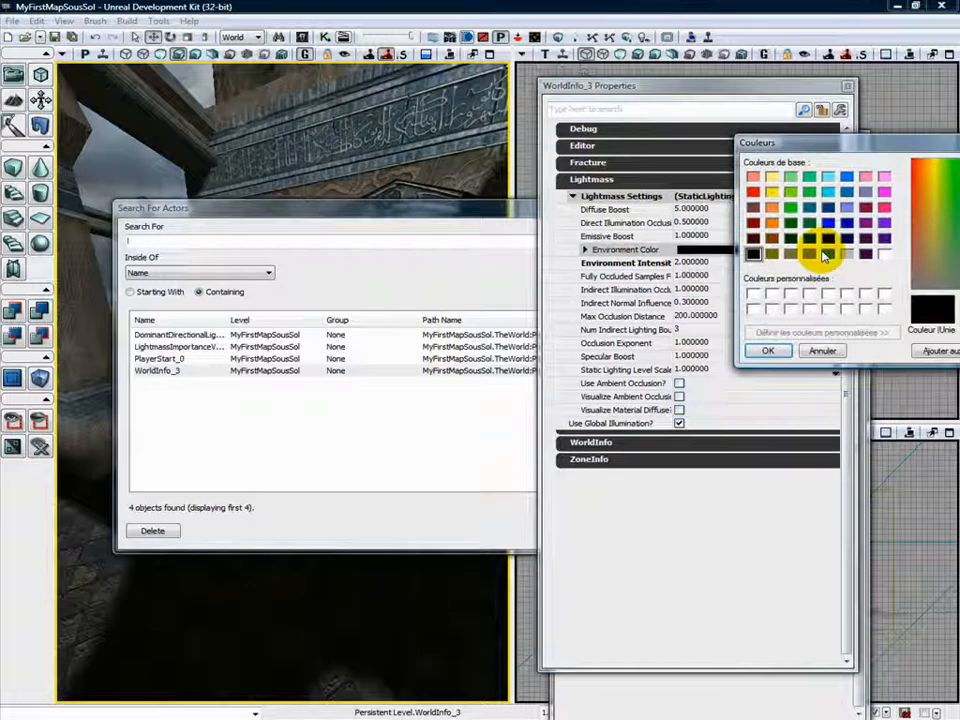
{"action": "left_click_drag", "start_coordinate": [846, 153], "coordinate": [711, 162]}
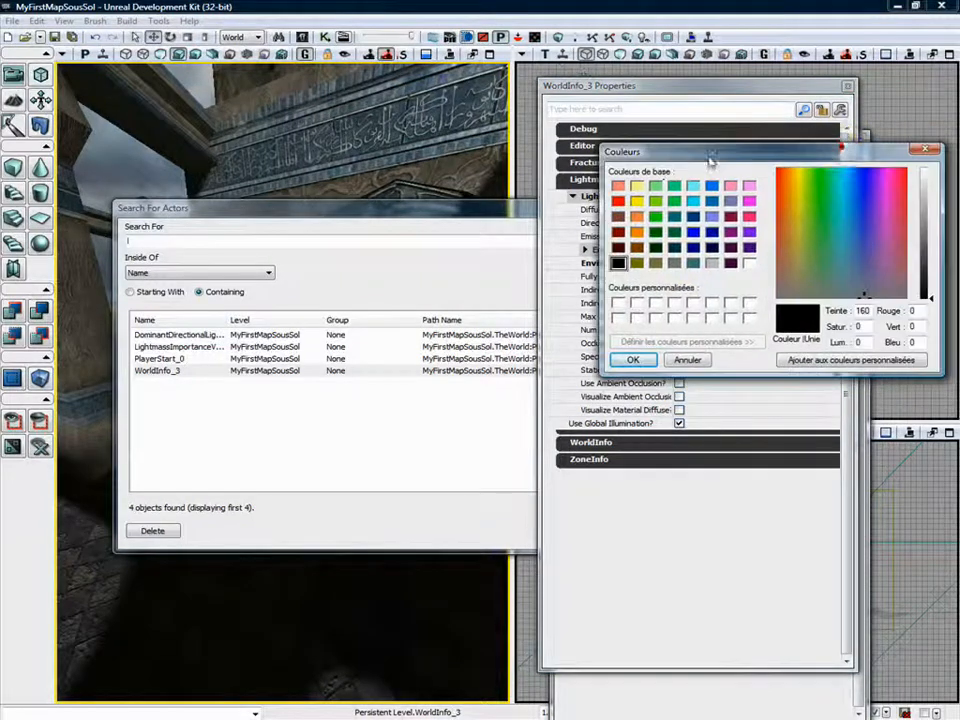
{"action": "left_click", "coordinate": [618, 200]}
{"action": "left_click", "coordinate": [633, 359]}
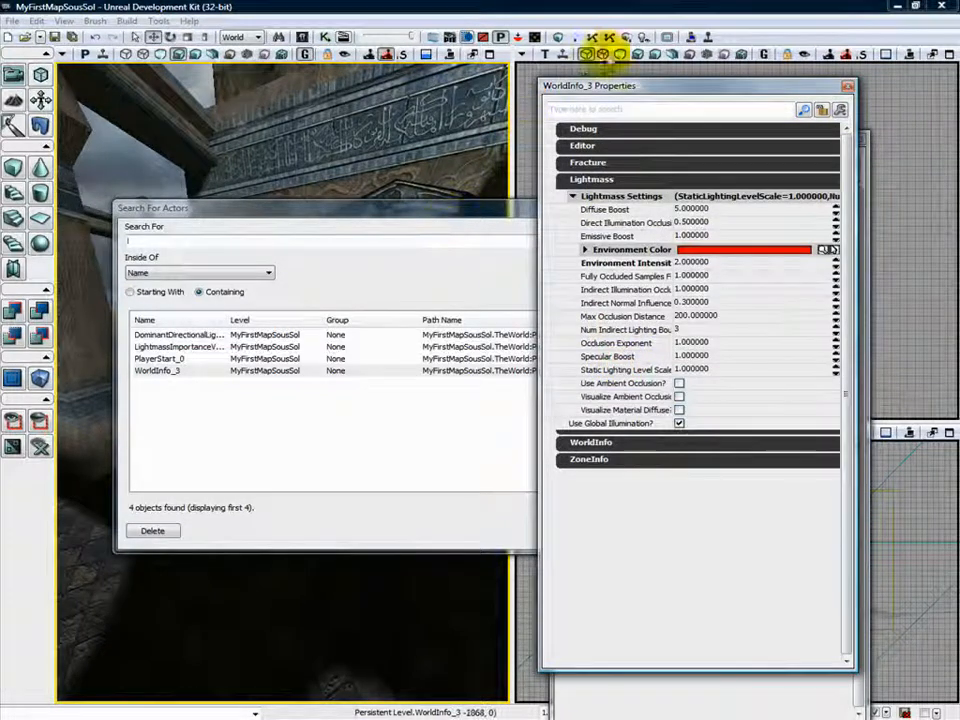
Build the lighting with the red environment colour and inspect its tint in the temple's shadows and from above the roof beams.
{"action": "left_click", "coordinate": [627, 38]}
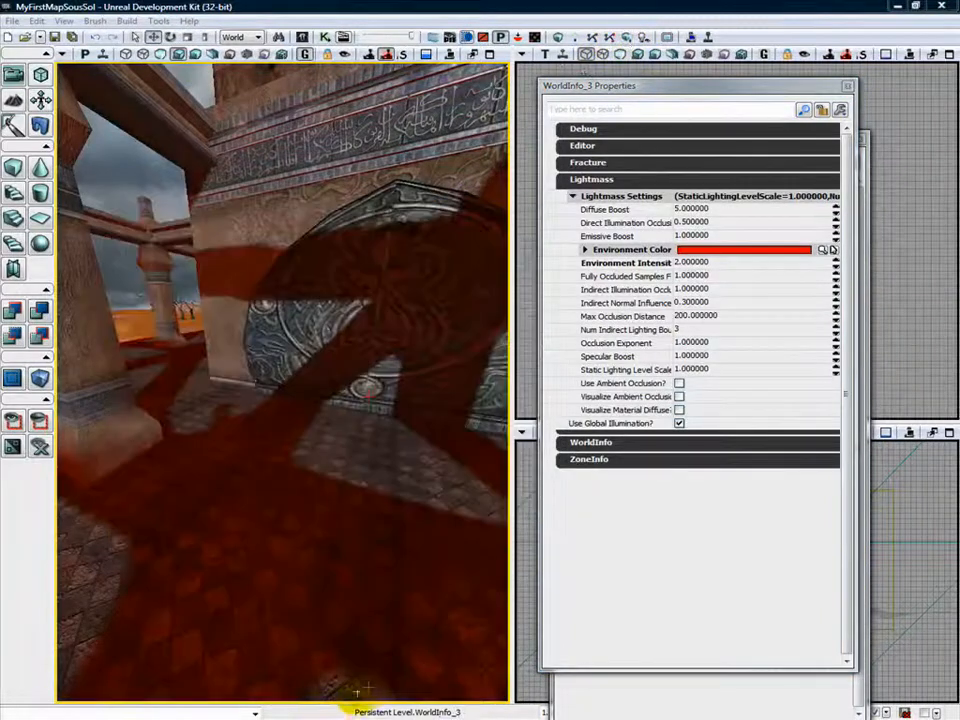
{"action": "left_click_drag", "start_coordinate": [357, 690], "coordinate": [383, 673]}
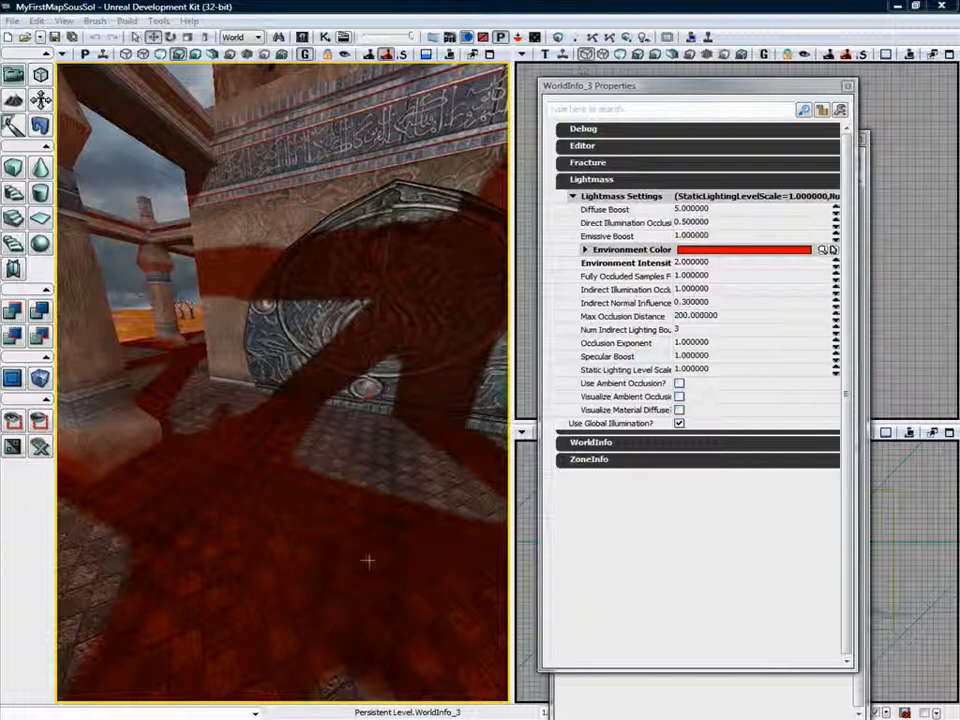
{"action": "mouse_move", "coordinate": [263, 400]}
{"action": "left_mouse_down"}
{"action": "mouse_move", "coordinate": [263, 494]}
{"action": "mouse_move", "coordinate": [263, 390]}
{"action": "left_mouse_up"}
{"action": "mouse_move", "coordinate": [300, 225]}
{"action": "left_mouse_down"}
{"action": "mouse_move", "coordinate": [300, 120]}
{"action": "mouse_move", "coordinate": [300, 225]}
{"action": "left_mouse_up"}
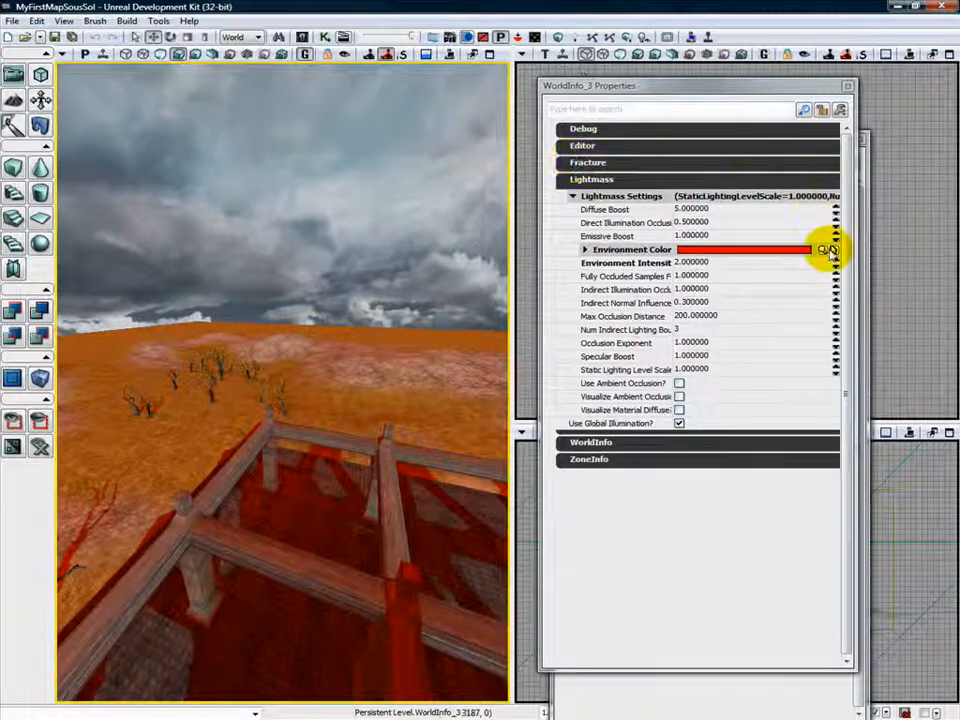
Sample the Lightmass Environment Color from the grey-blue clouds in the sky and rebuild the level's lighting.
{"action": "left_click", "coordinate": [833, 250]}
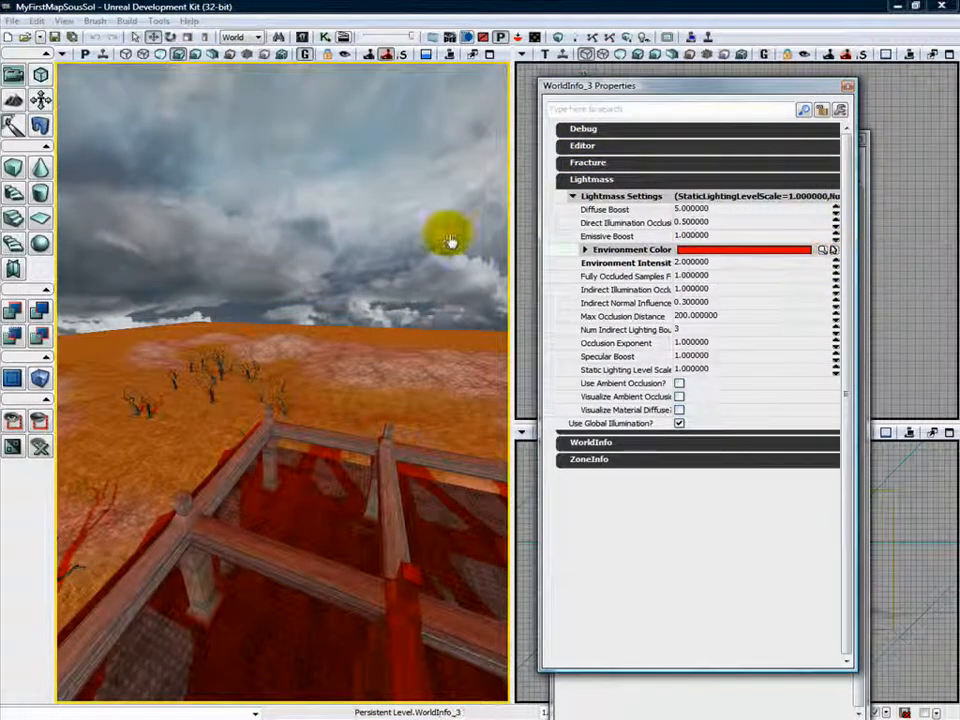
{"action": "left_click", "coordinate": [239, 164]}
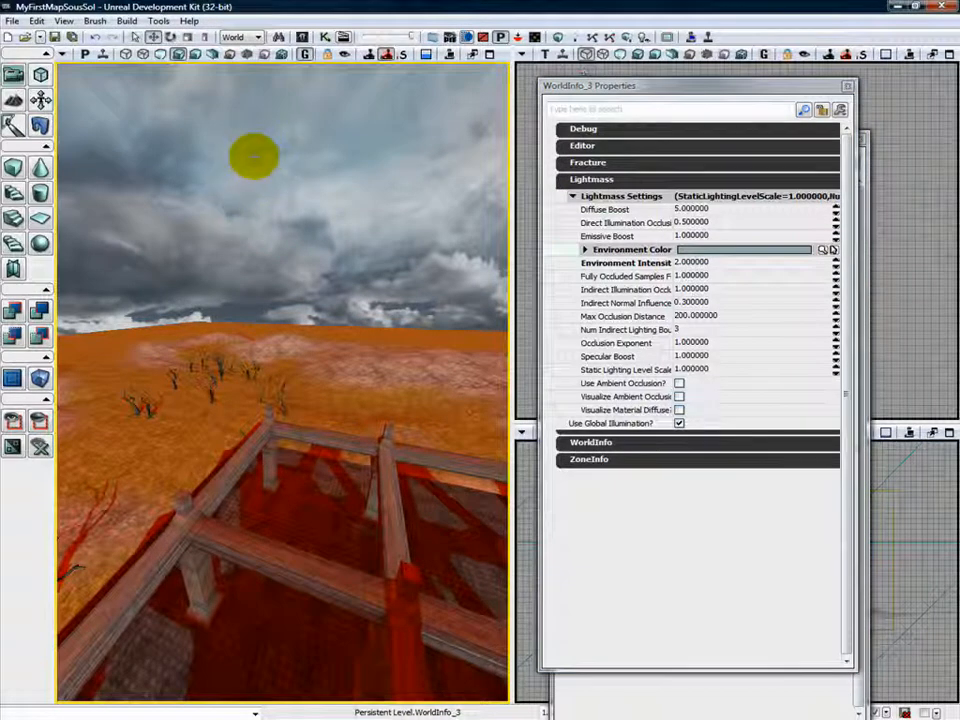
{"action": "left_click", "coordinate": [628, 37]}
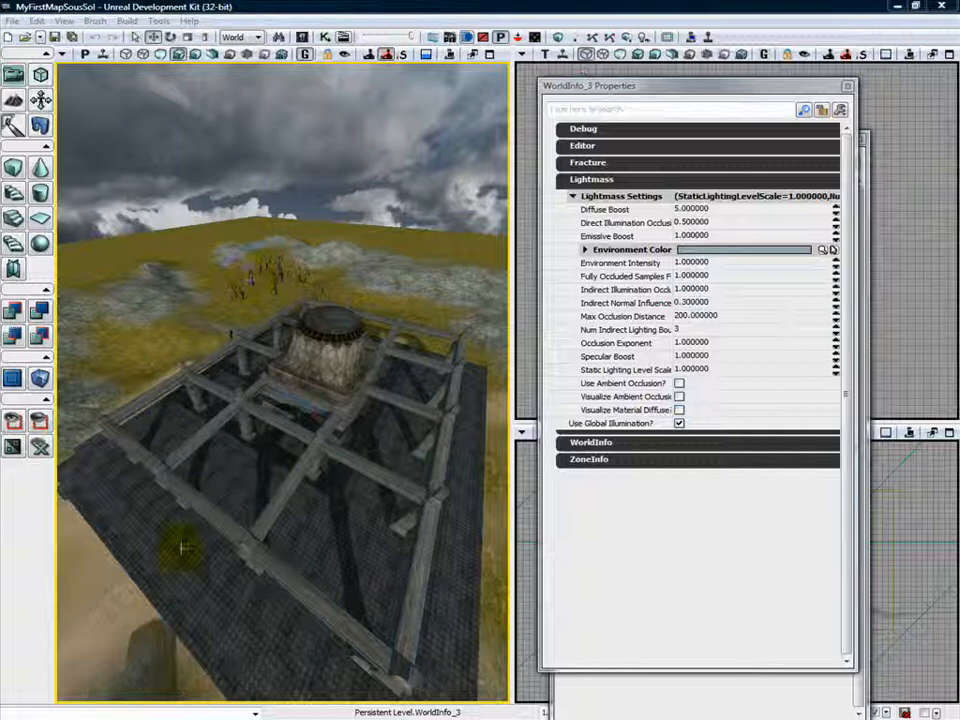
Set the WorldInfo Lightmass Environment Intensity to 5.
{"action": "left_click", "coordinate": [726, 264]}
{"action": "type", "text": "5"}
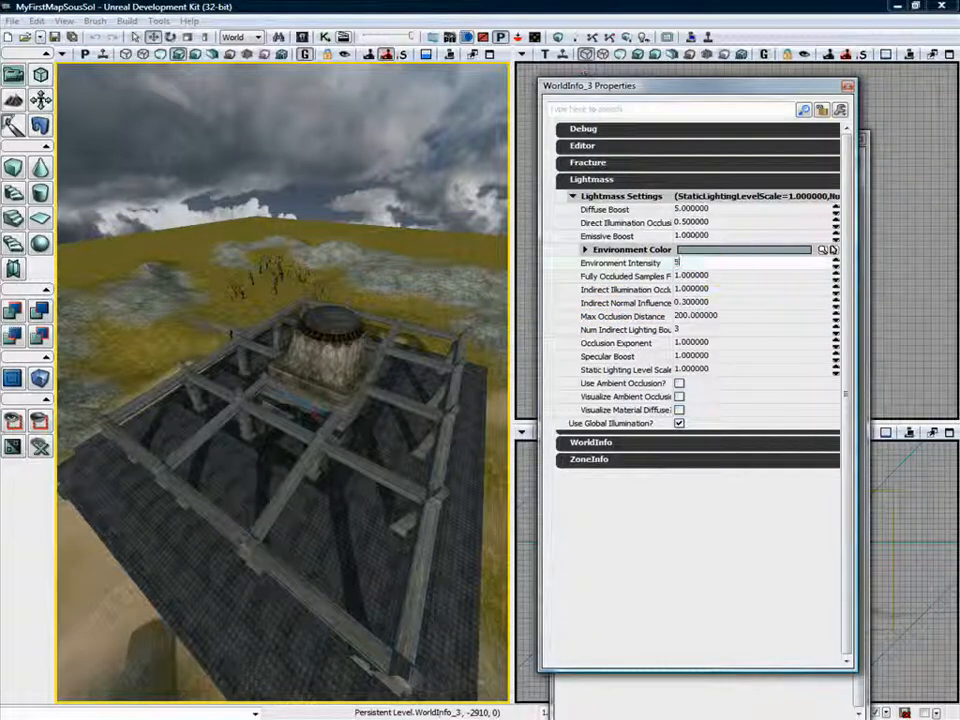
{"action": "key", "text": "Return"}
{"action": "left_click", "coordinate": [727, 265]}
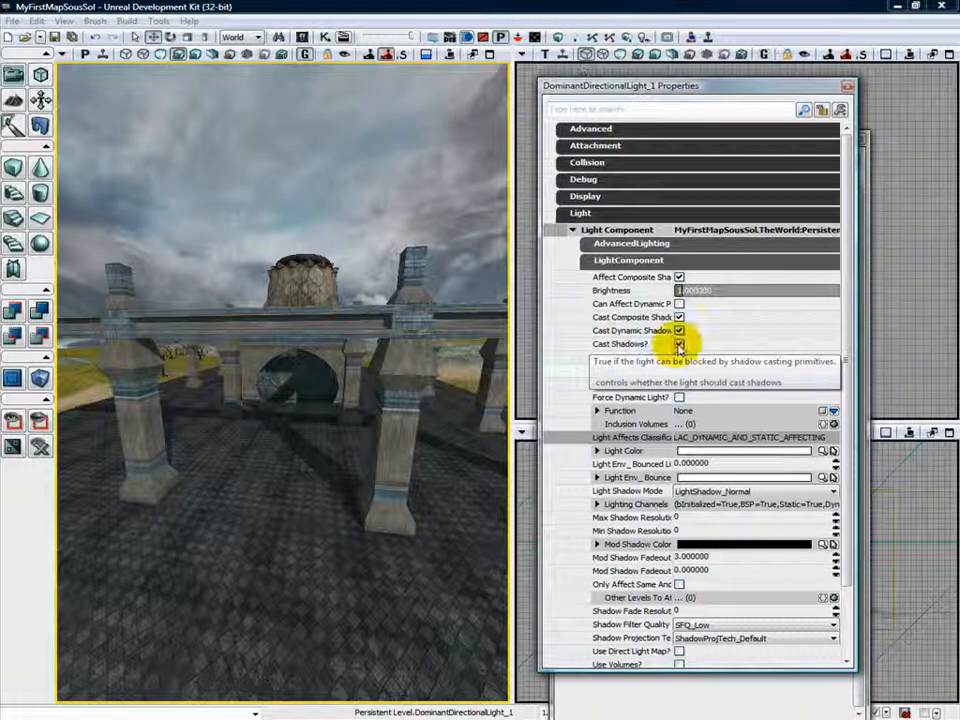
Toggle the dominant directional light's Cast Shadows and Enabled options off and back on to compare their effect on the temple.
{"action": "left_click", "coordinate": [679, 344]}
{"action": "left_click", "coordinate": [679, 344]}
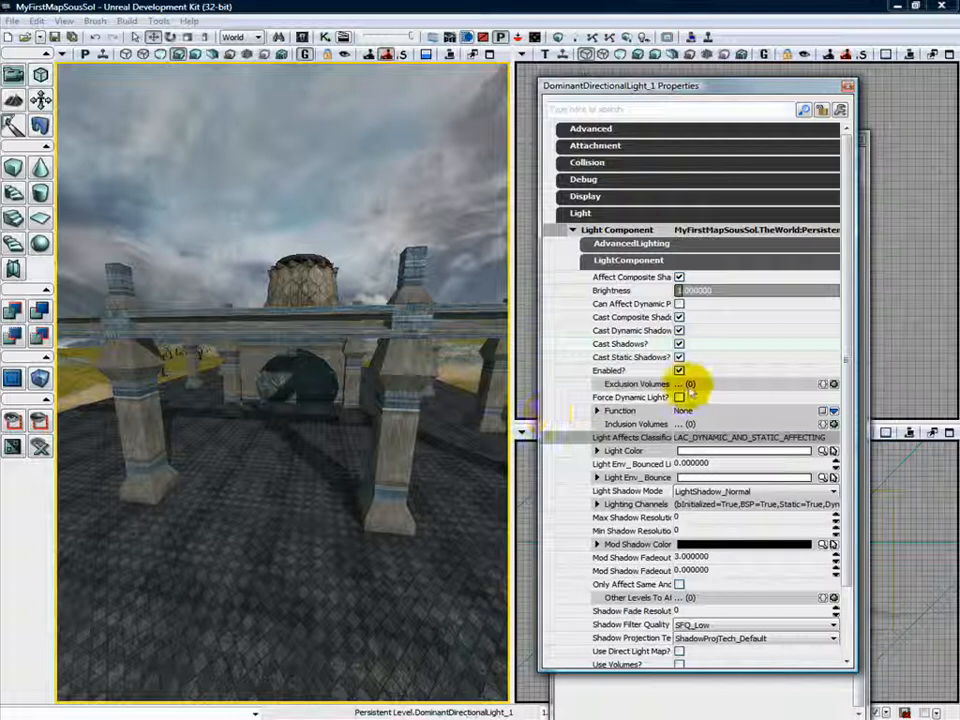
{"action": "left_click", "coordinate": [679, 371]}
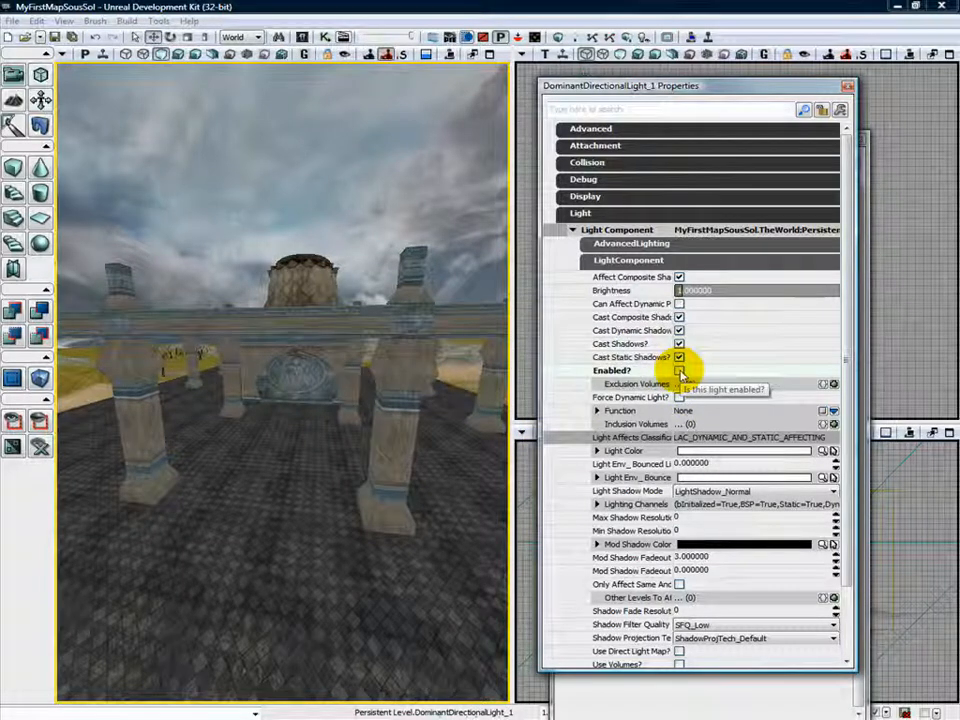
{"action": "left_click", "coordinate": [679, 371]}
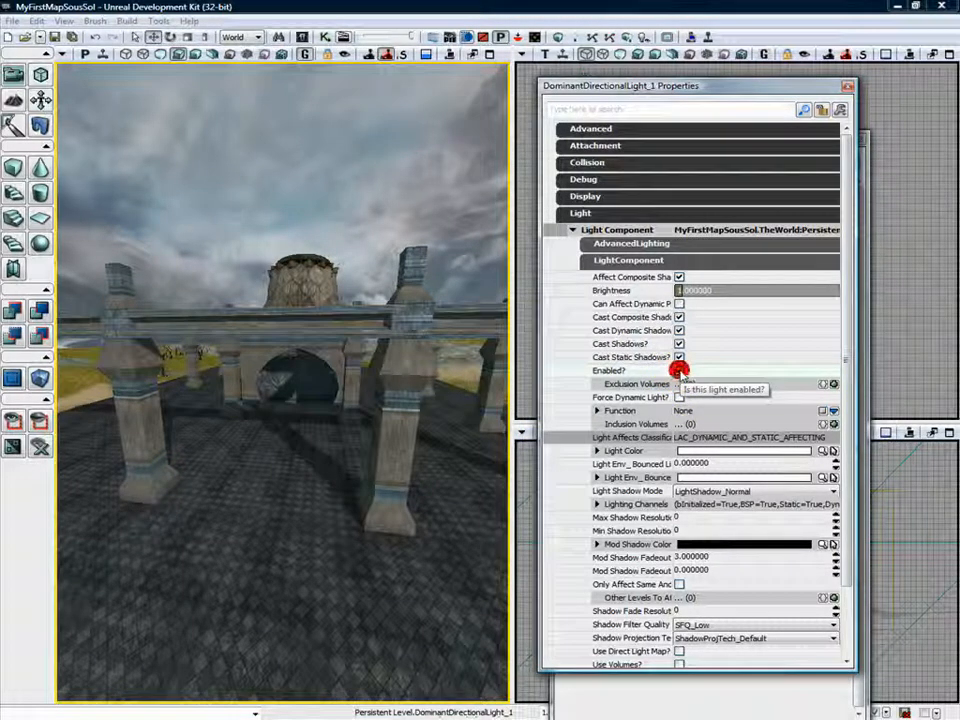
Set the dominant directional light's Brightness to 2.
{"action": "left_click", "coordinate": [719, 296]}
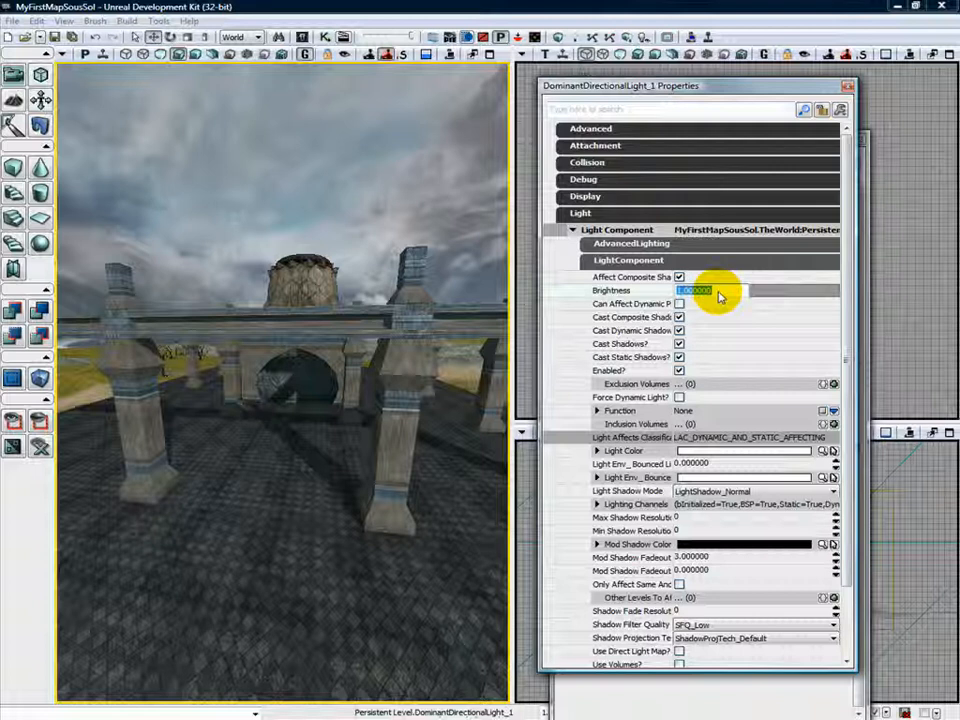
{"action": "type", "text": "2"}
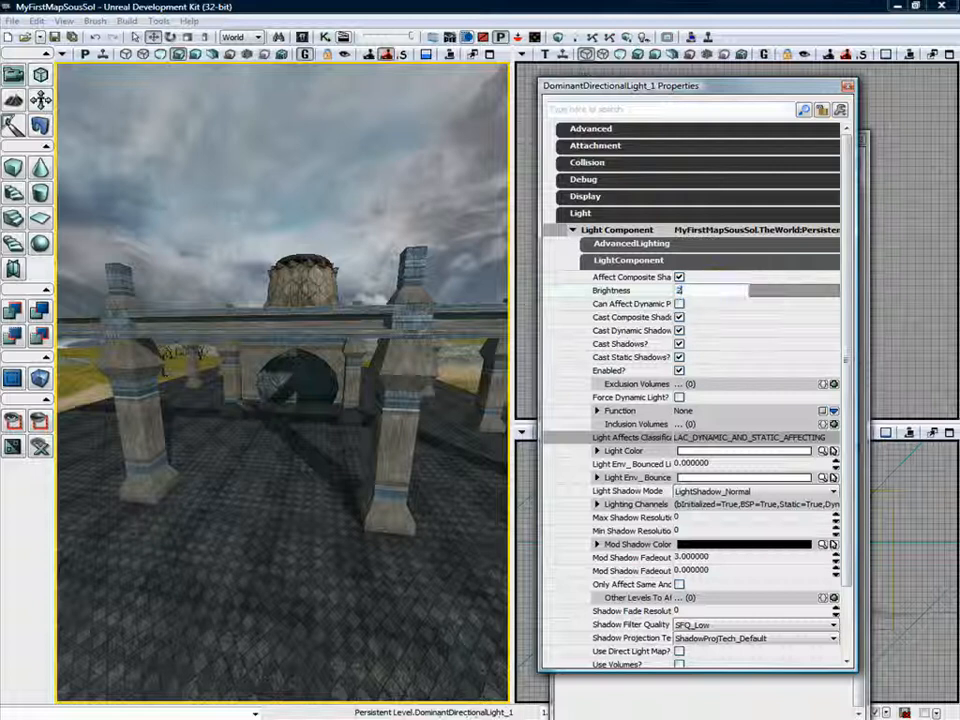
{"action": "key", "text": "Return"}
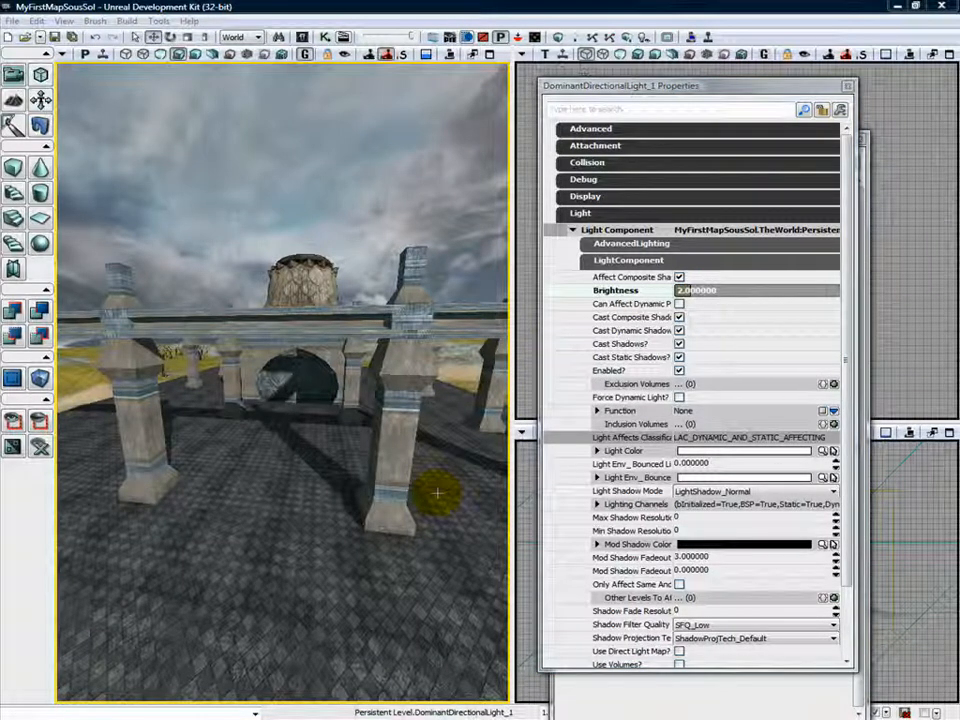
Set the dominant directional light's Light Color to a warm pale yellow with RGB 243, 225, 171.
{"action": "left_click", "coordinate": [829, 452]}
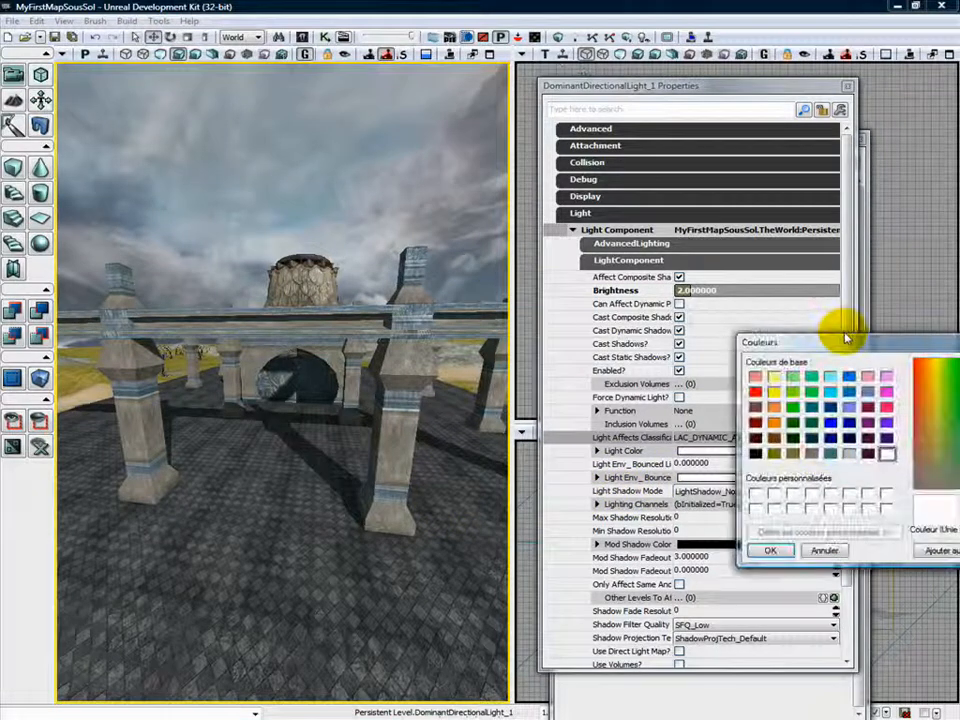
{"action": "left_click_drag", "start_coordinate": [849, 343], "coordinate": [557, 190]}
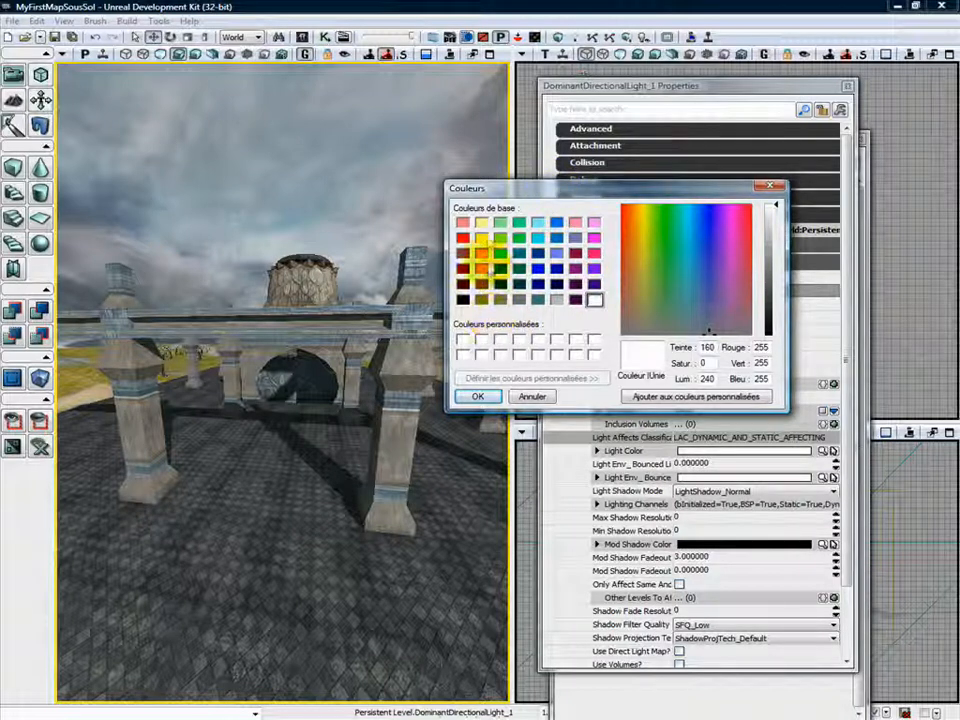
{"action": "left_click", "coordinate": [637, 234]}
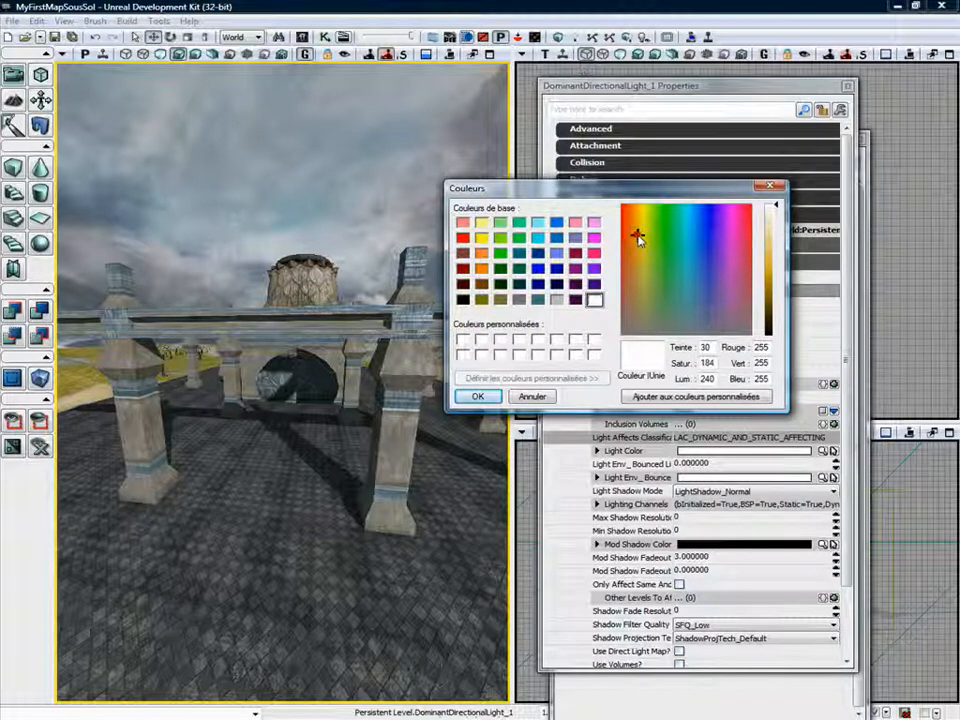
{"action": "left_click", "coordinate": [770, 234]}
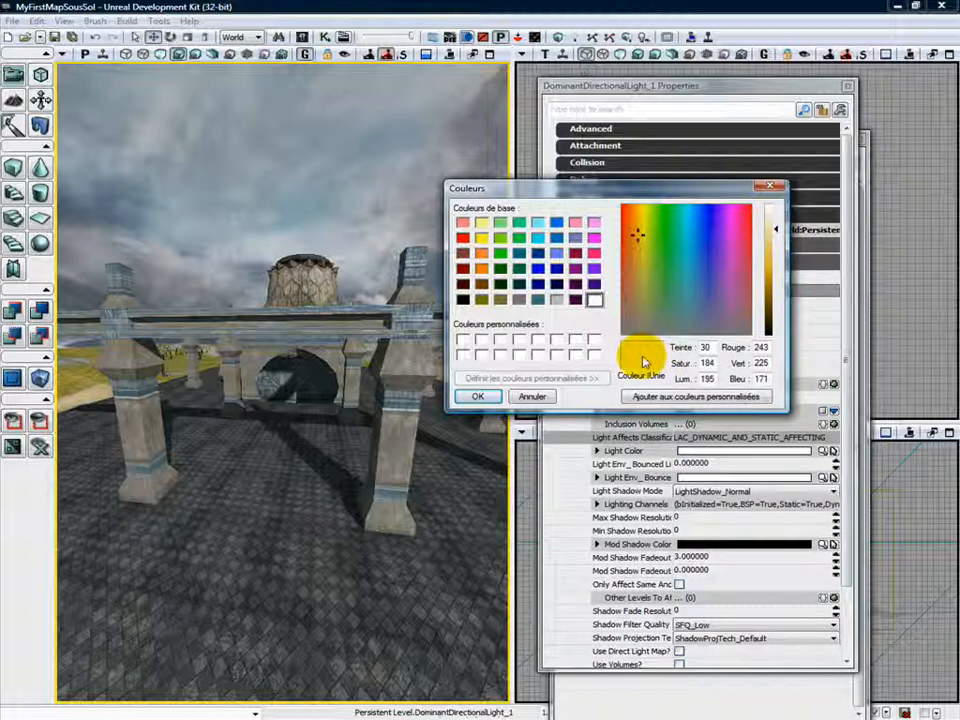
{"action": "left_click", "coordinate": [478, 397]}
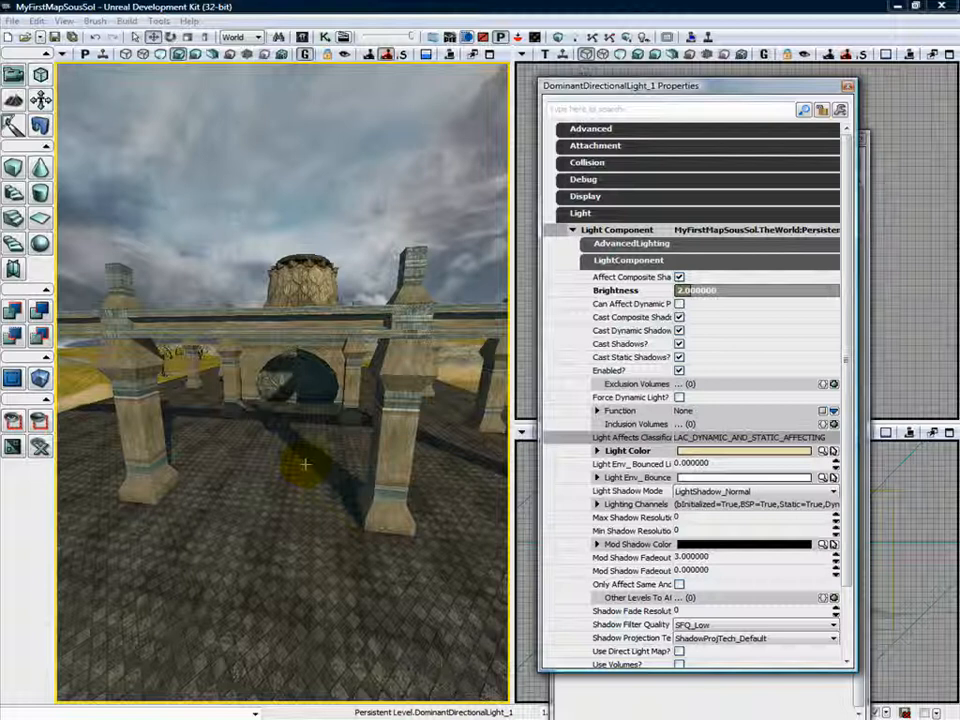
Play the level in the maximized perspective viewport and examine the warm sunlight and shadows around the temple's columns and facade.
{"action": "left_click", "coordinate": [304, 521]}
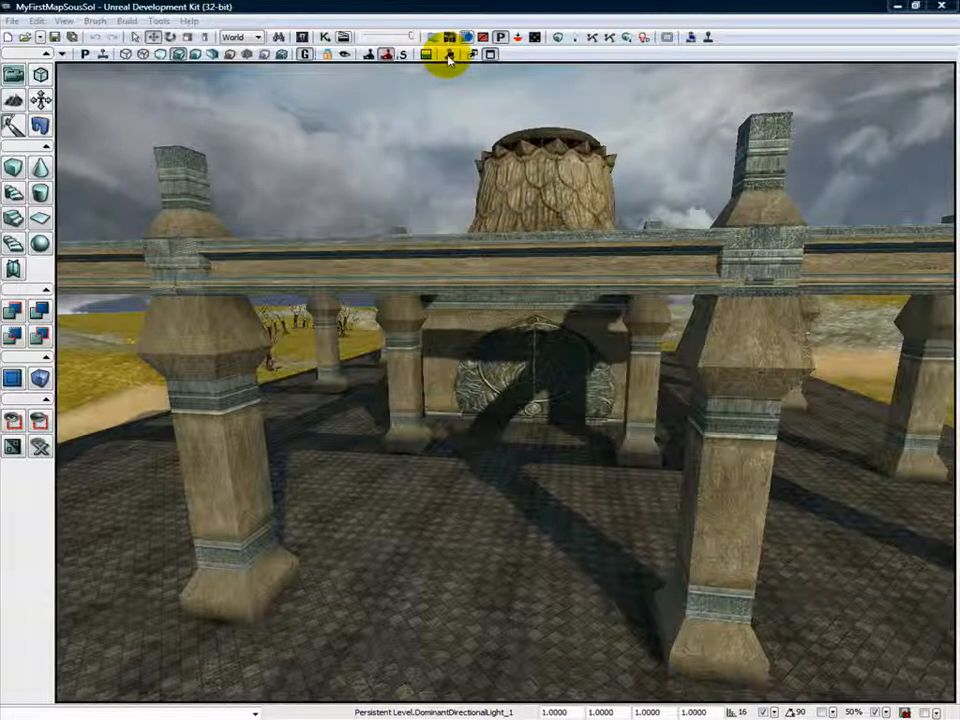
{"action": "left_click", "coordinate": [448, 55]}
{"action": "key", "text": "w"}
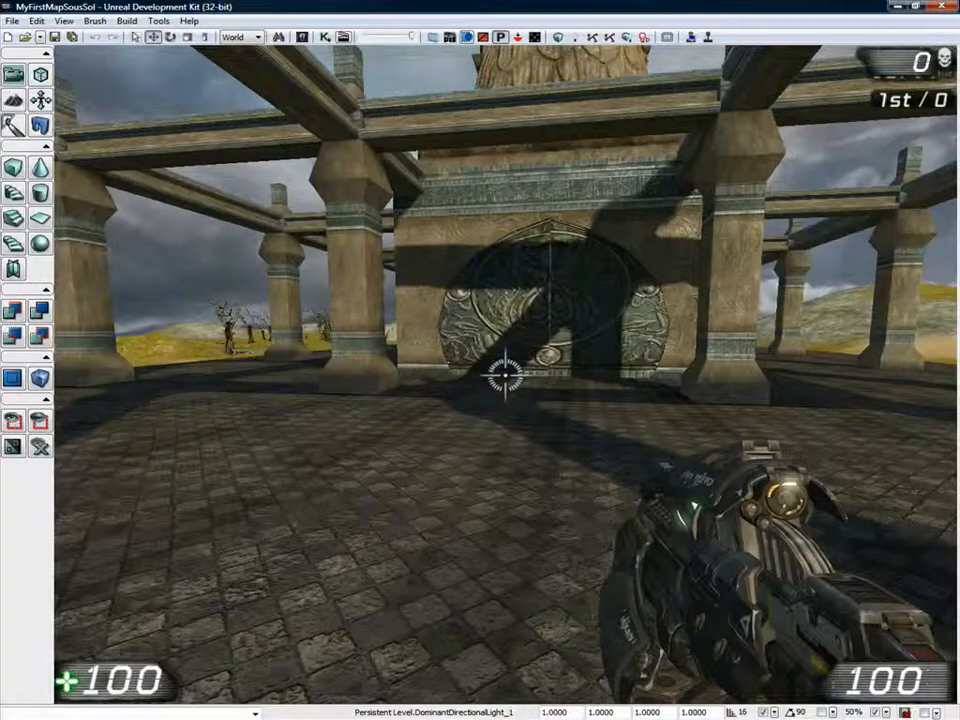
{"action": "key", "text": "s"}
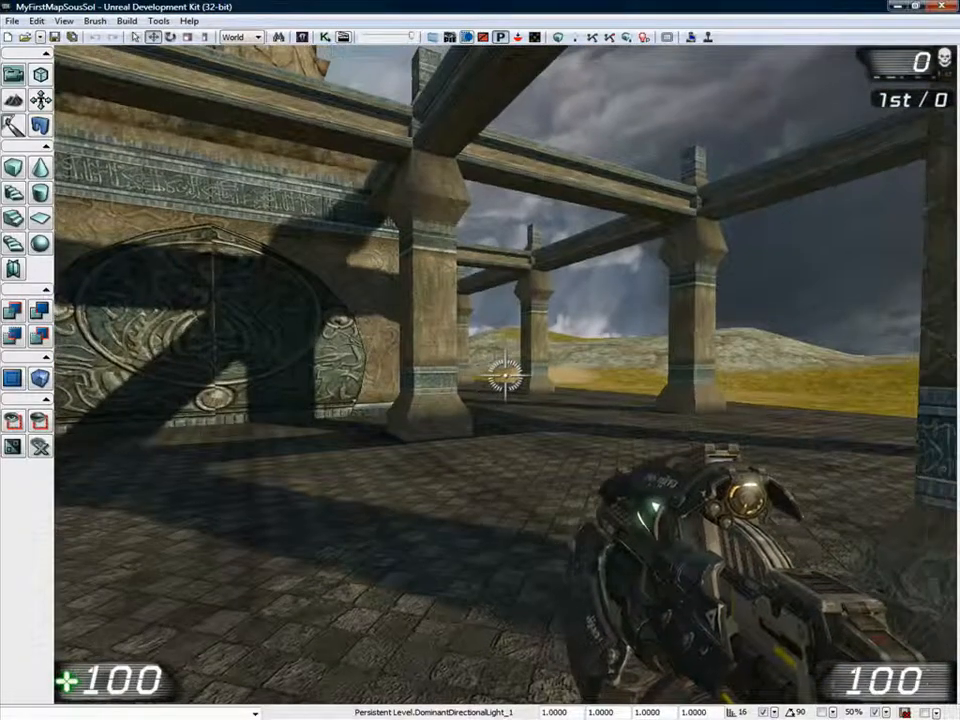
{"action": "key", "text": "w"}
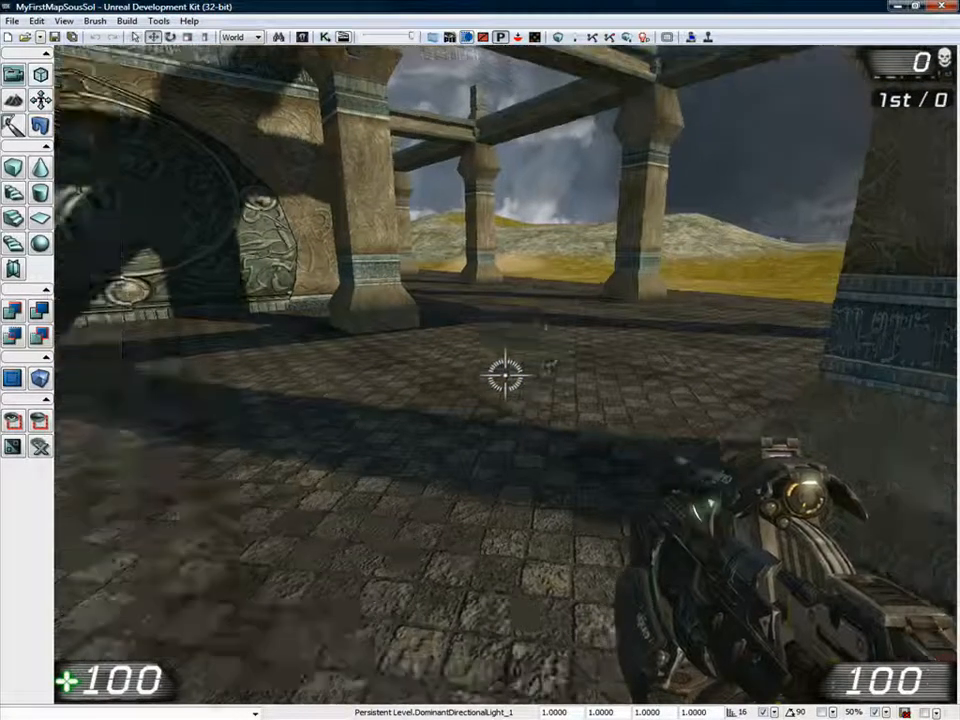
{"action": "key", "text": "w"}
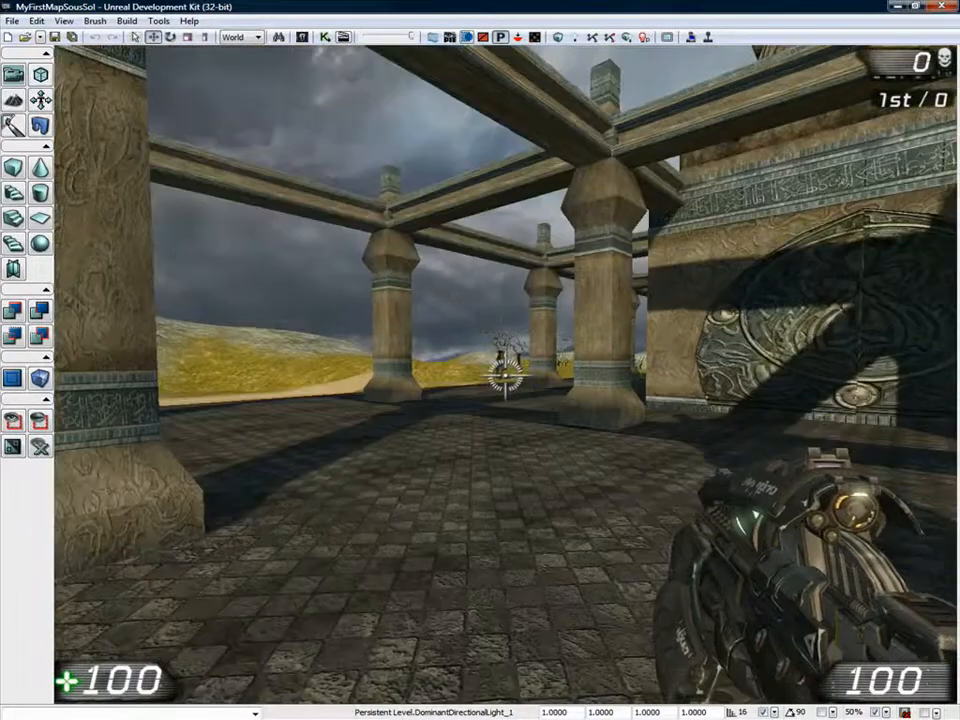
{"action": "key", "text": "w"}
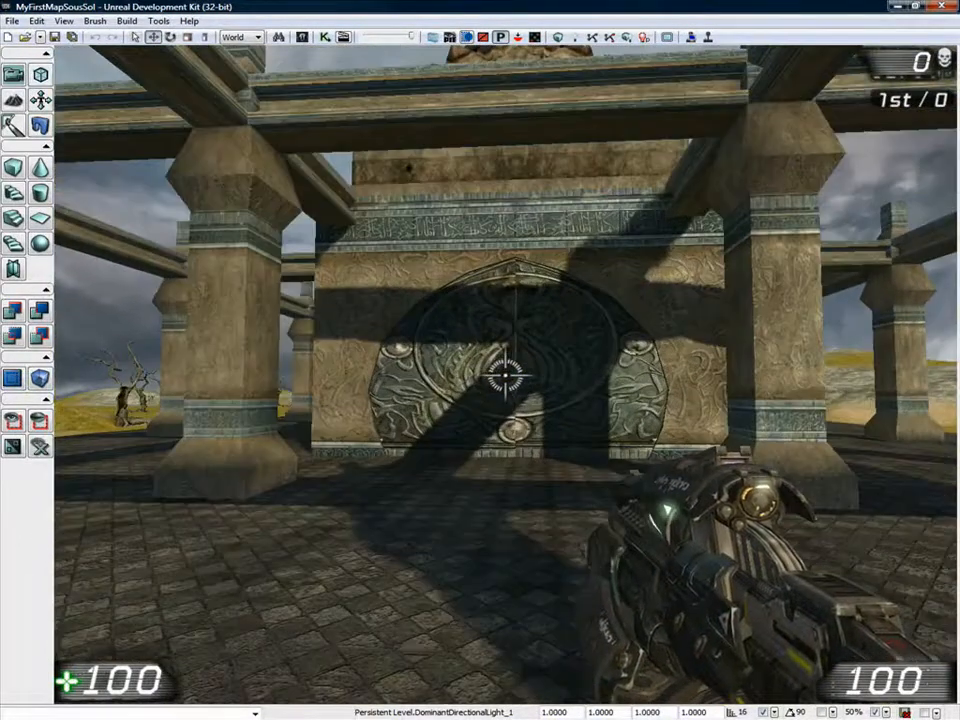
Walk into the temple to examine how the sunlight reaches the interior, come back outside and end the play session.
{"action": "key", "text": "w"}
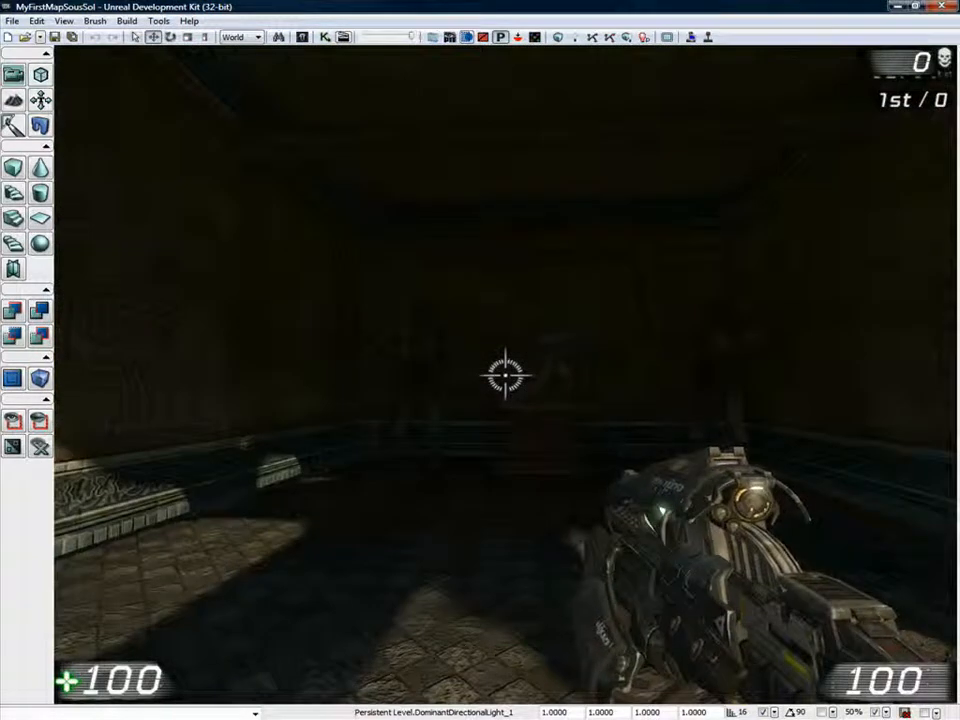
{"action": "key", "text": "w"}
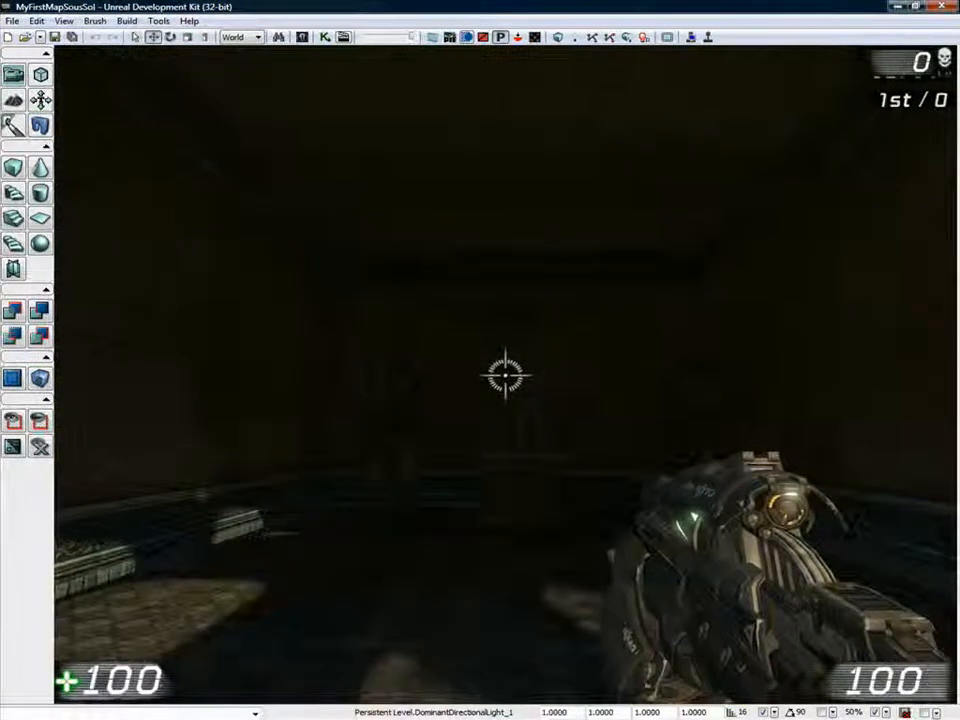
{"action": "key", "text": "w"}
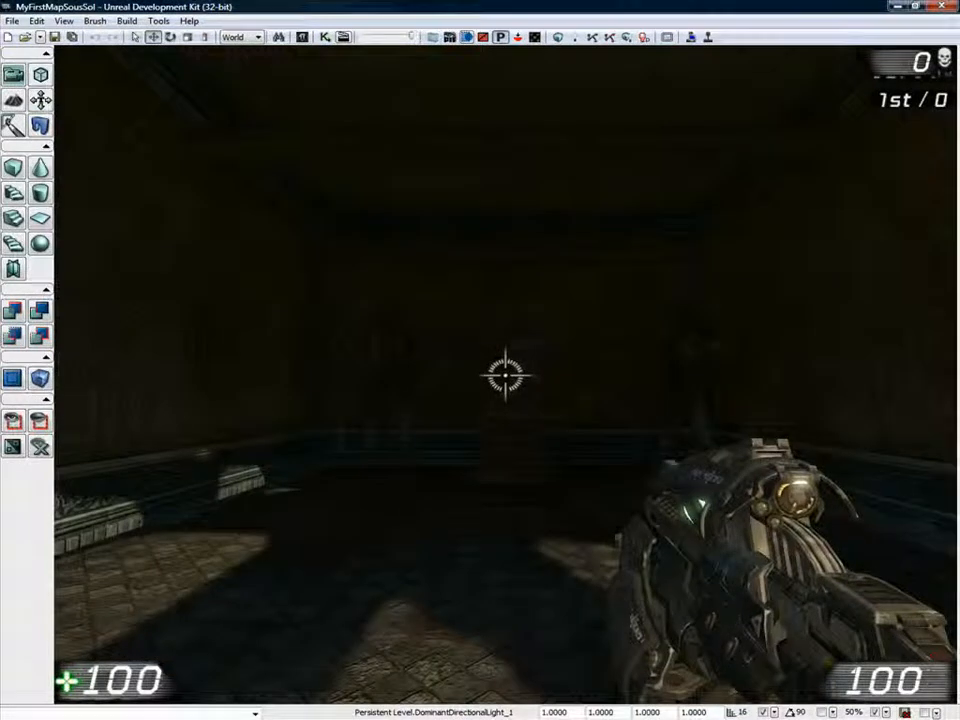
{"action": "key", "text": "s"}
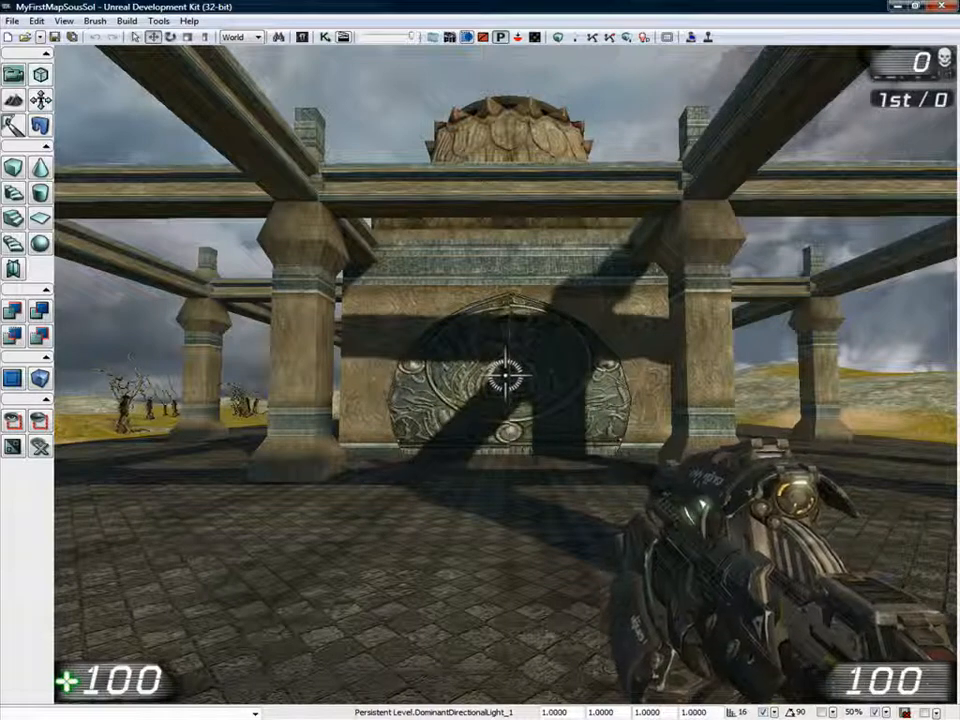
{"action": "key", "text": "Escape"}
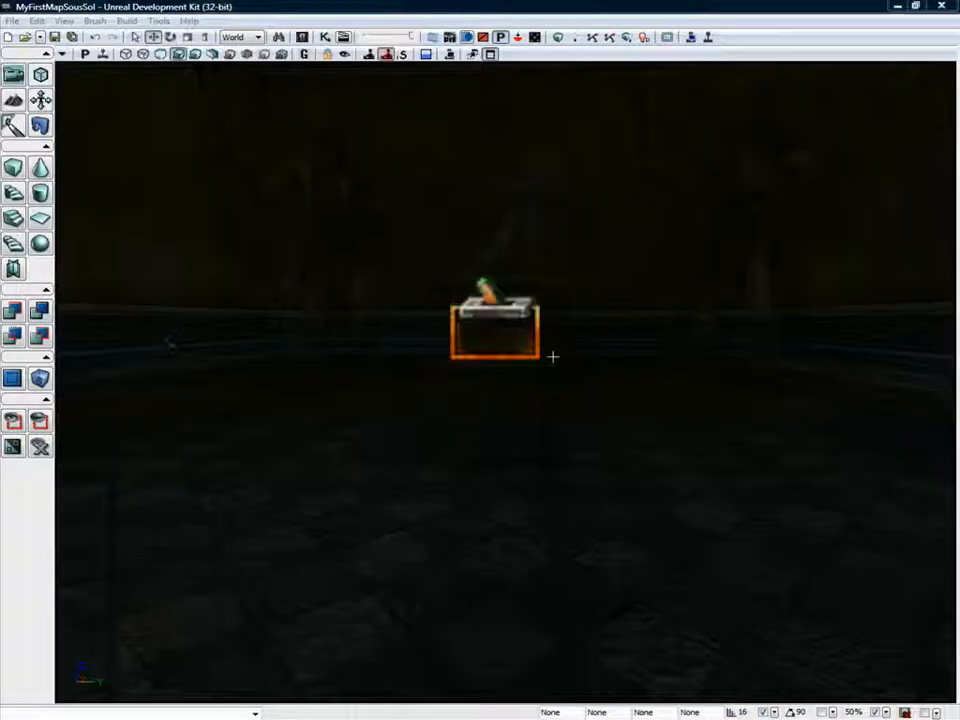
Add a point light above the floor inside the temple, in front of the altar between the two statues.
{"action": "right_click", "coordinate": [491, 418]}
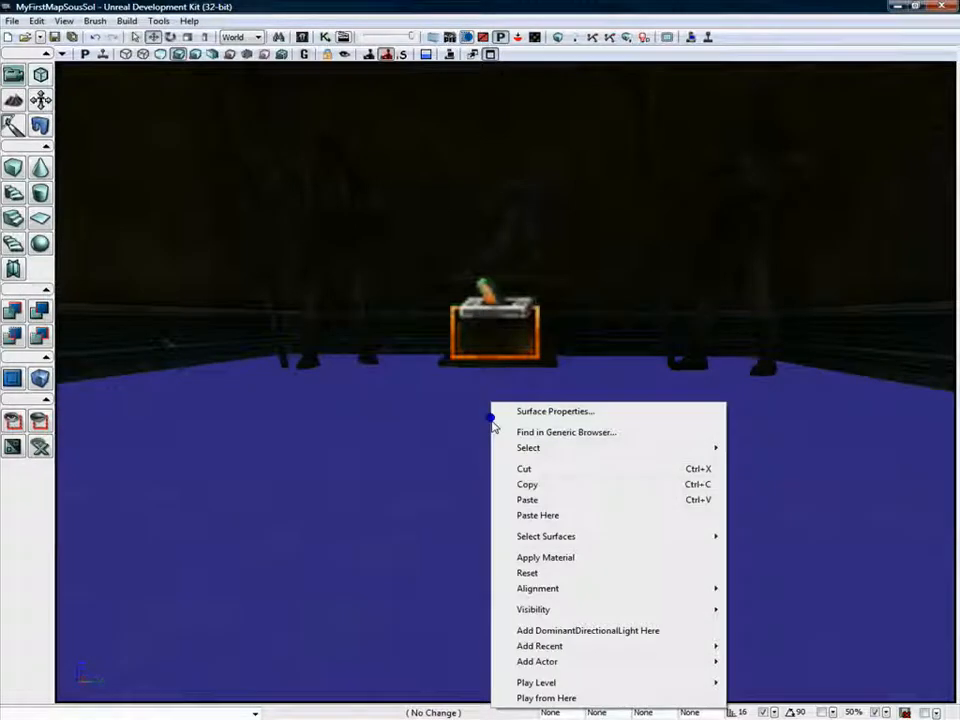
{"action": "mouse_move", "coordinate": [536, 661]}
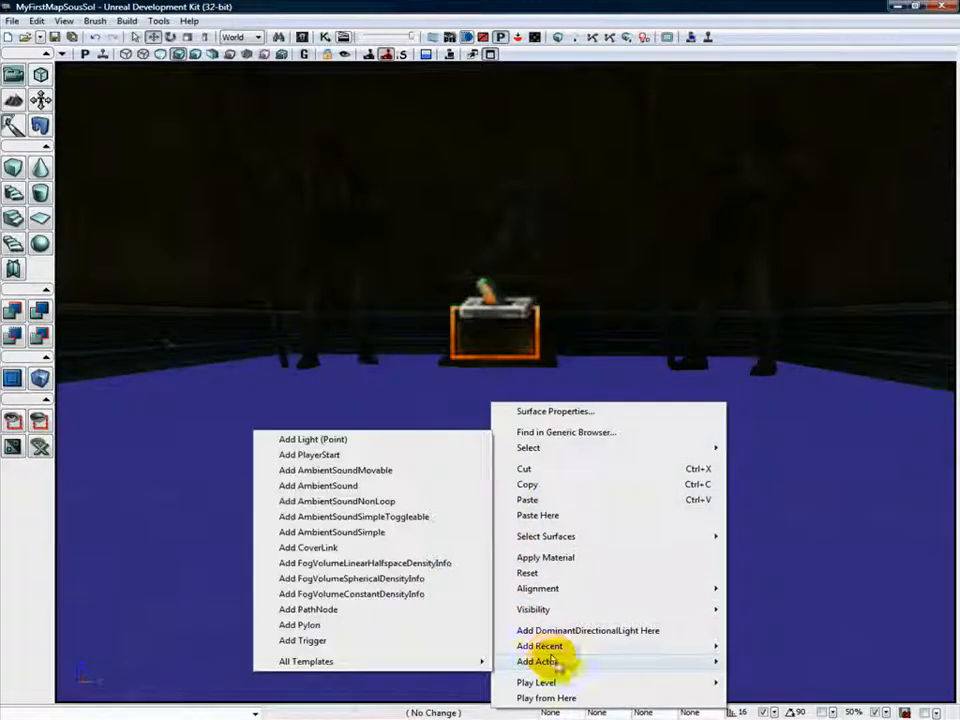
{"action": "left_click", "coordinate": [389, 440]}
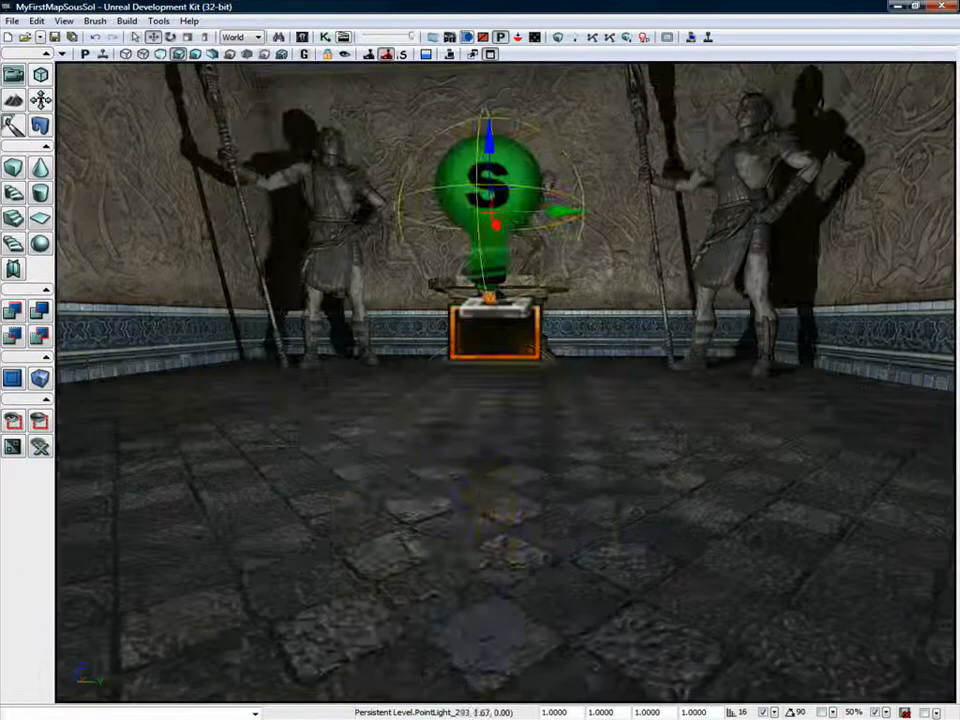
{"action": "mouse_move", "coordinate": [490, 494]}
{"action": "left_mouse_down"}
{"action": "mouse_move", "coordinate": [488, 470]}
{"action": "mouse_move", "coordinate": [479, 505]}
{"action": "left_mouse_up"}
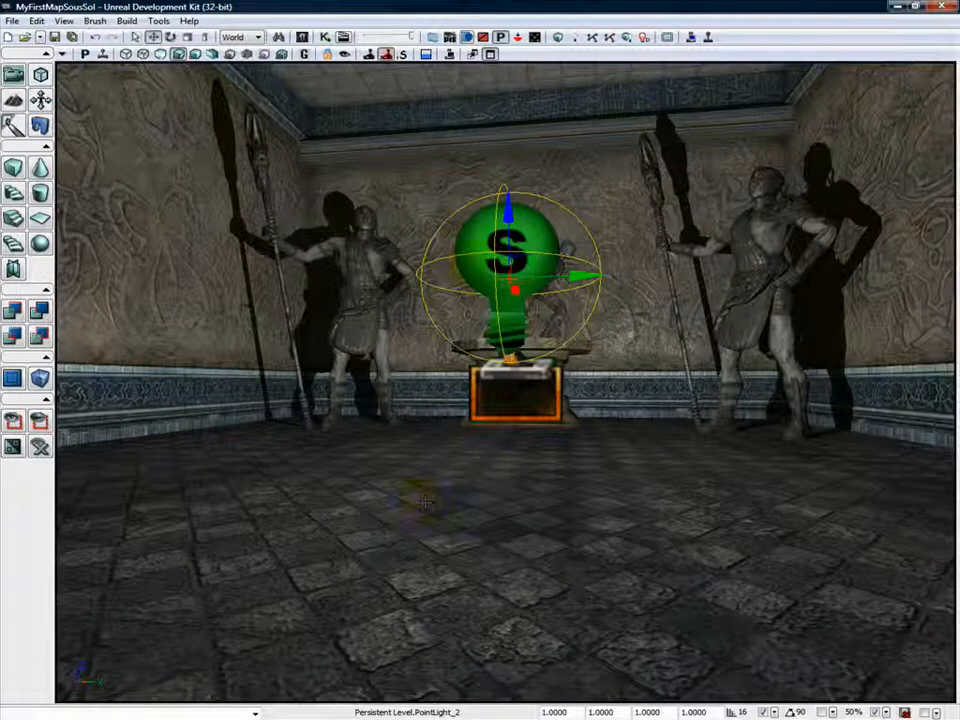
Open the properties of the point light in front of the altar and expand its Light Component settings to review the Brightness.
{"action": "left_click", "coordinate": [63, 21]}
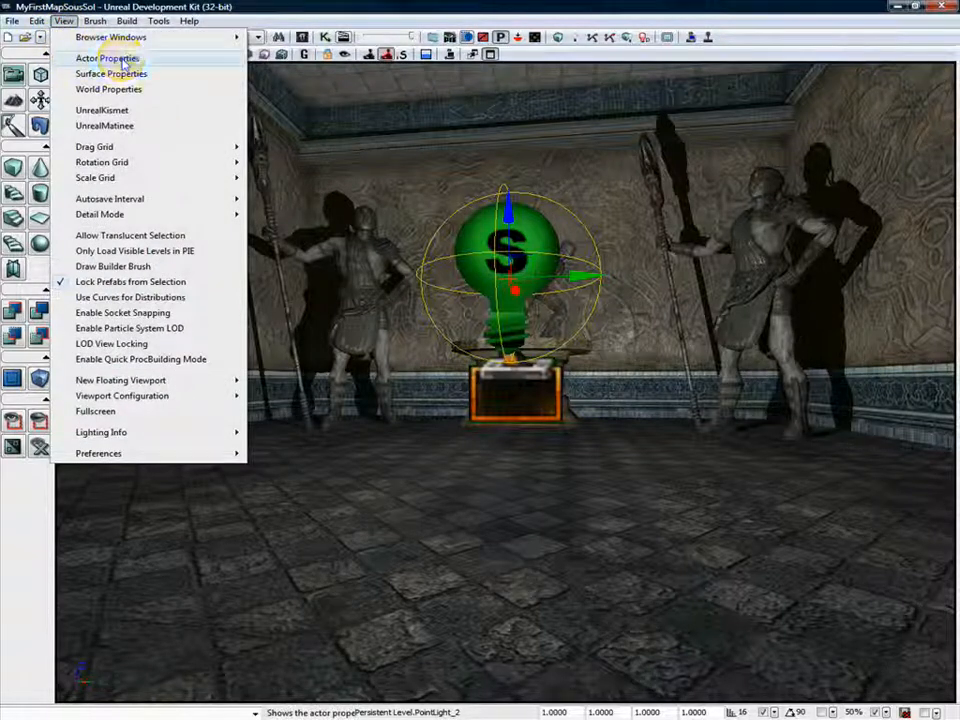
{"action": "left_click", "coordinate": [120, 59]}
{"action": "left_click_drag", "start_coordinate": [640, 86], "coordinate": [711, 86]}
{"action": "left_click", "coordinate": [649, 212]}
{"action": "left_click", "coordinate": [642, 229]}
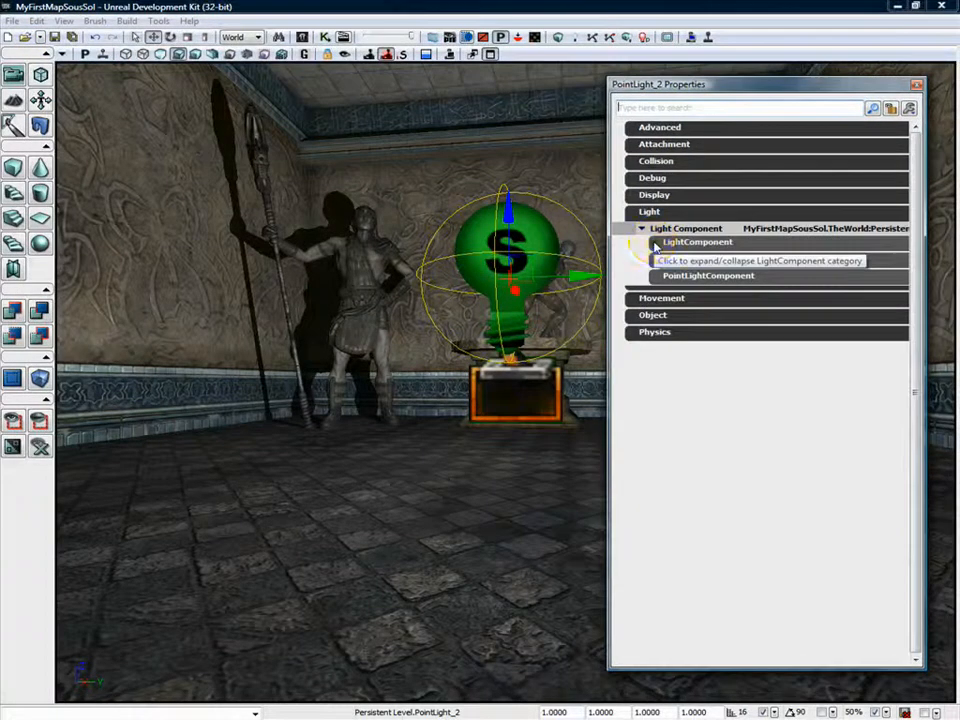
{"action": "left_click", "coordinate": [655, 246]}
{"action": "left_click", "coordinate": [788, 272]}
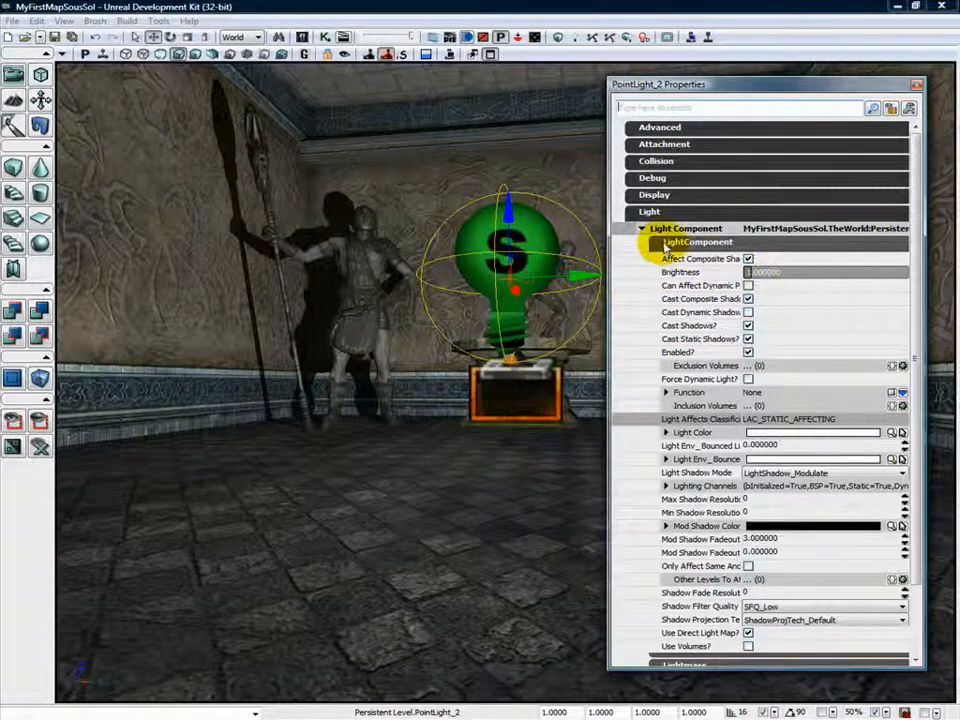
Set the Light Source Radius to 2 in the point light's Lightmass settings.
{"action": "left_click", "coordinate": [662, 245]}
{"action": "left_click", "coordinate": [663, 260]}
{"action": "left_click", "coordinate": [663, 280]}
{"action": "left_click", "coordinate": [799, 317]}
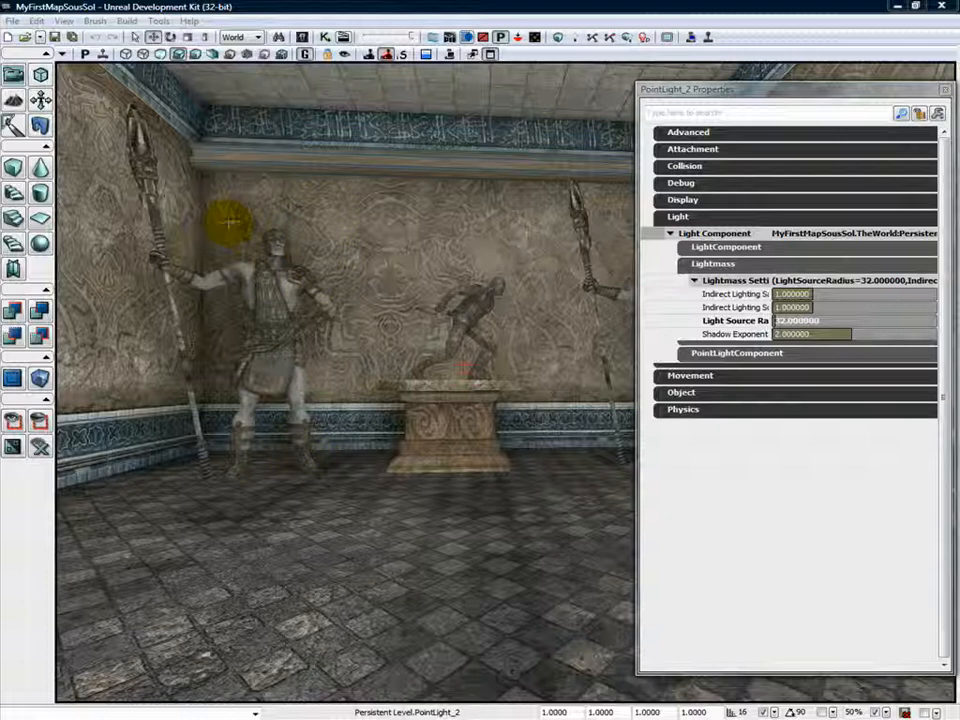
{"action": "left_click", "coordinate": [820, 321]}
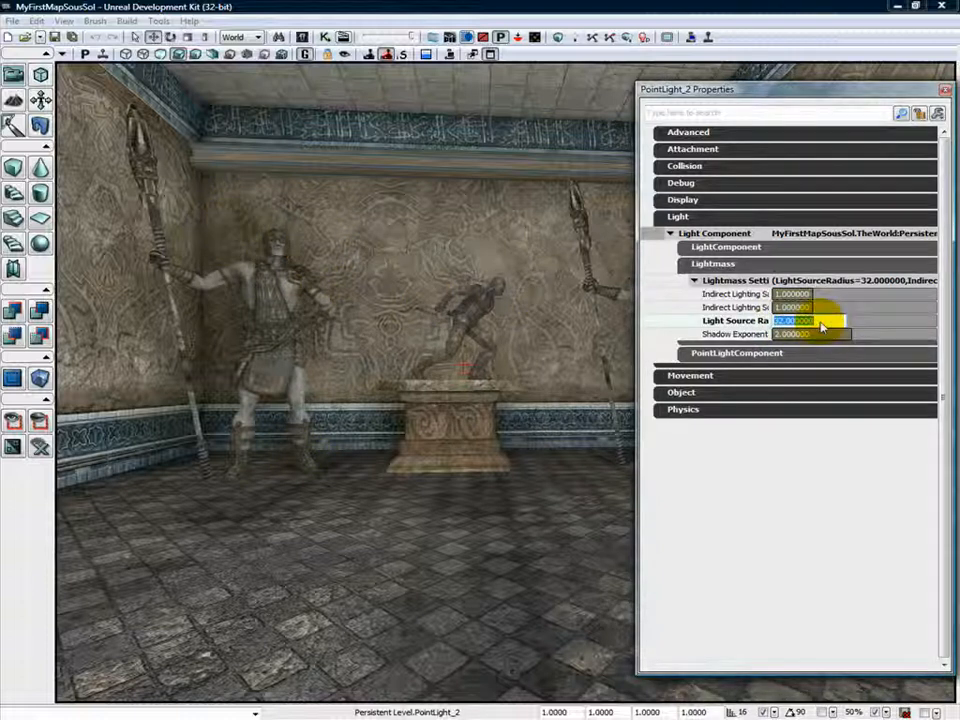
{"action": "type", "text": "16"}
{"action": "key", "text": "Return"}
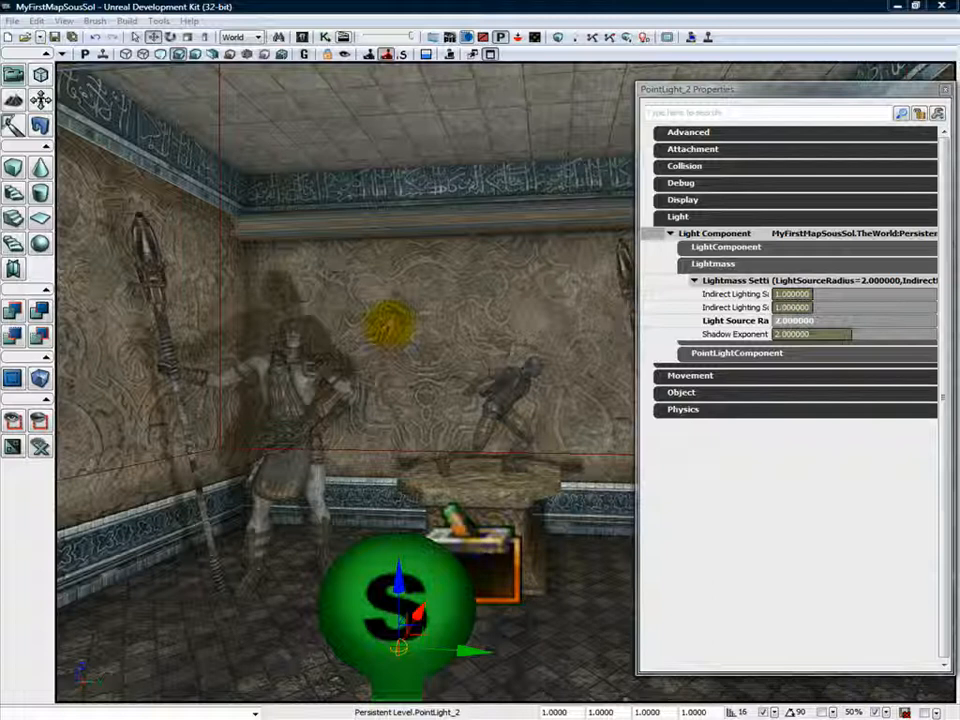
Open the surface properties of the wall behind the altar and inspect its Lightmap Resolution.
{"action": "left_click", "coordinate": [288, 240]}
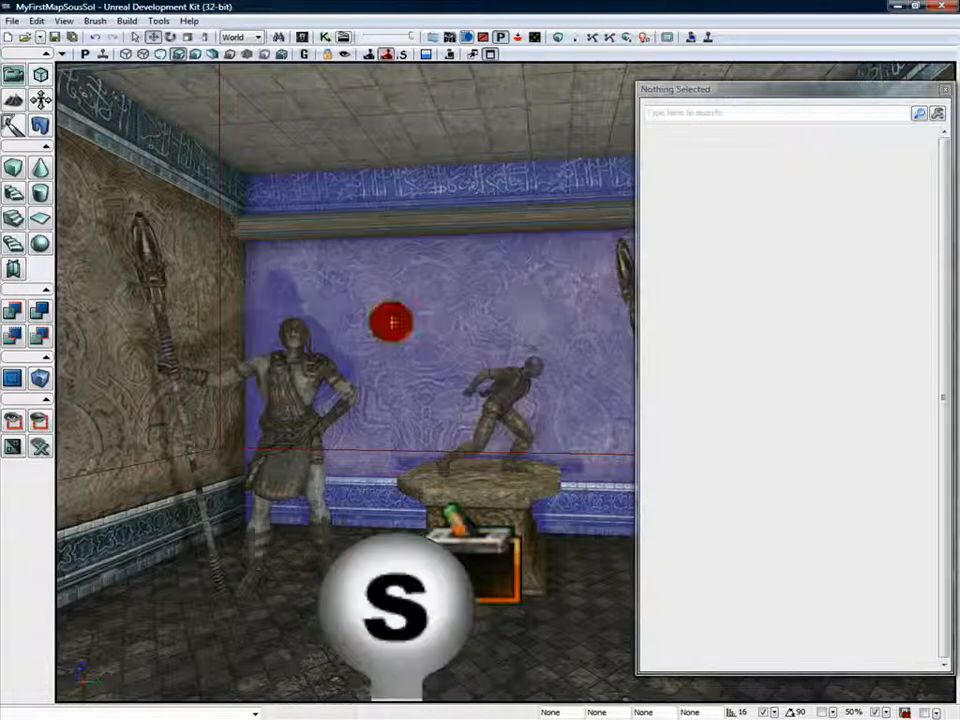
{"action": "right_click", "coordinate": [391, 312]}
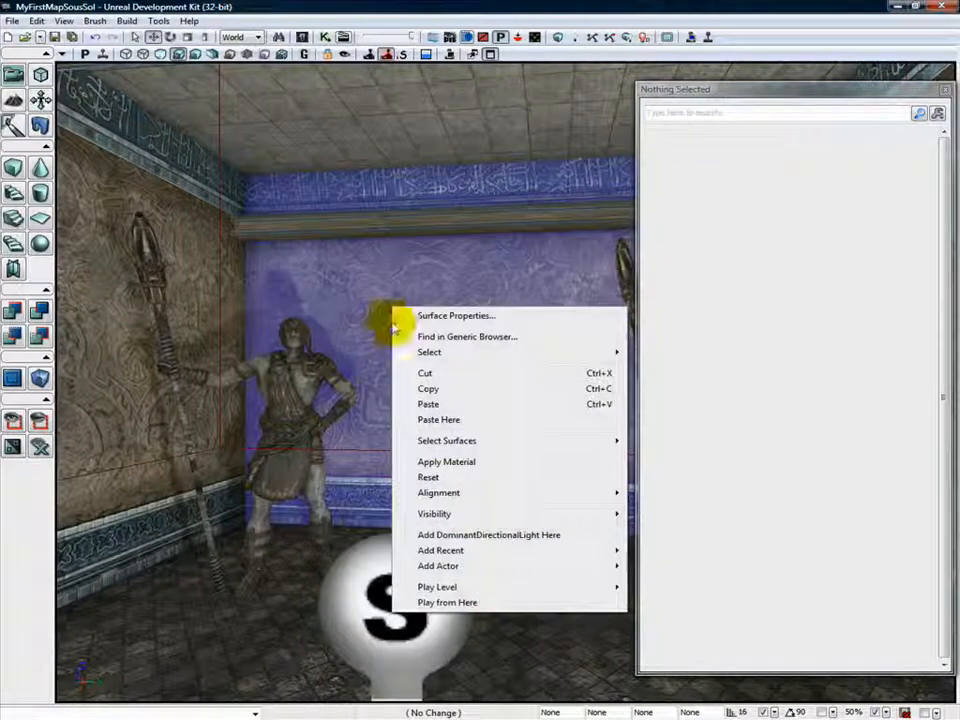
{"action": "left_click", "coordinate": [445, 316]}
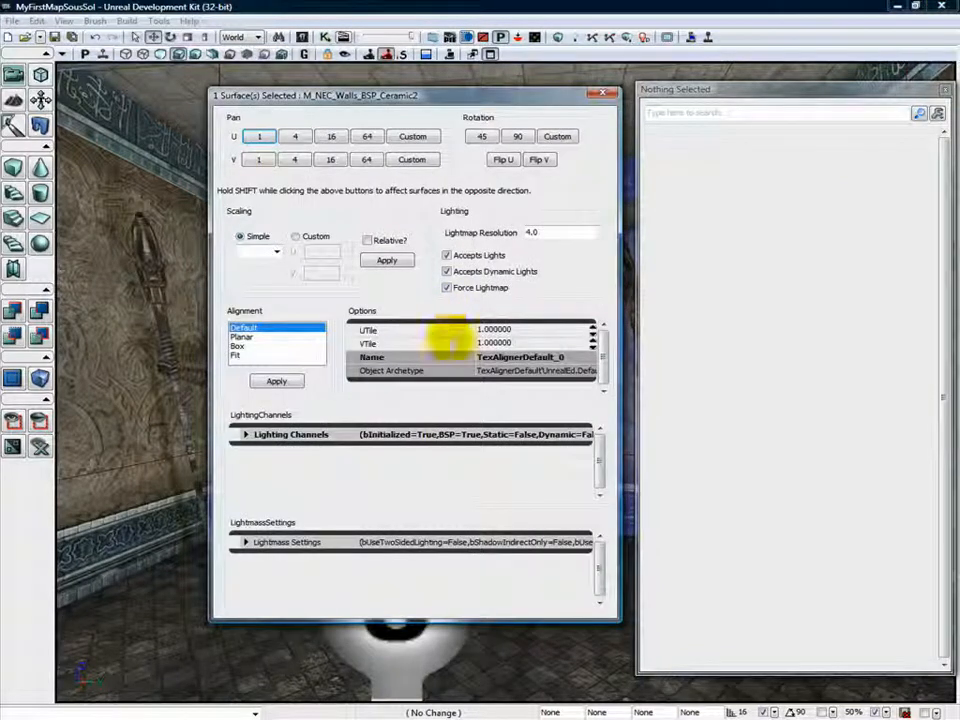
{"action": "left_click", "coordinate": [559, 233]}
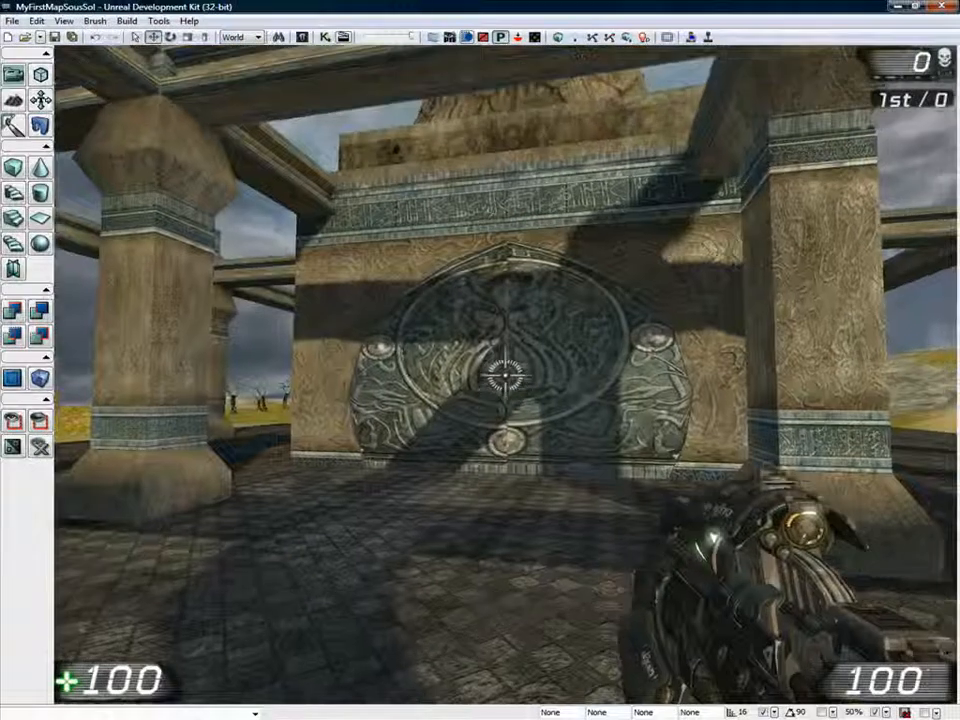
Walk through the temple in the play session and examine the point light's shadows behind the statues and altar.
{"action": "key", "text": "w"}
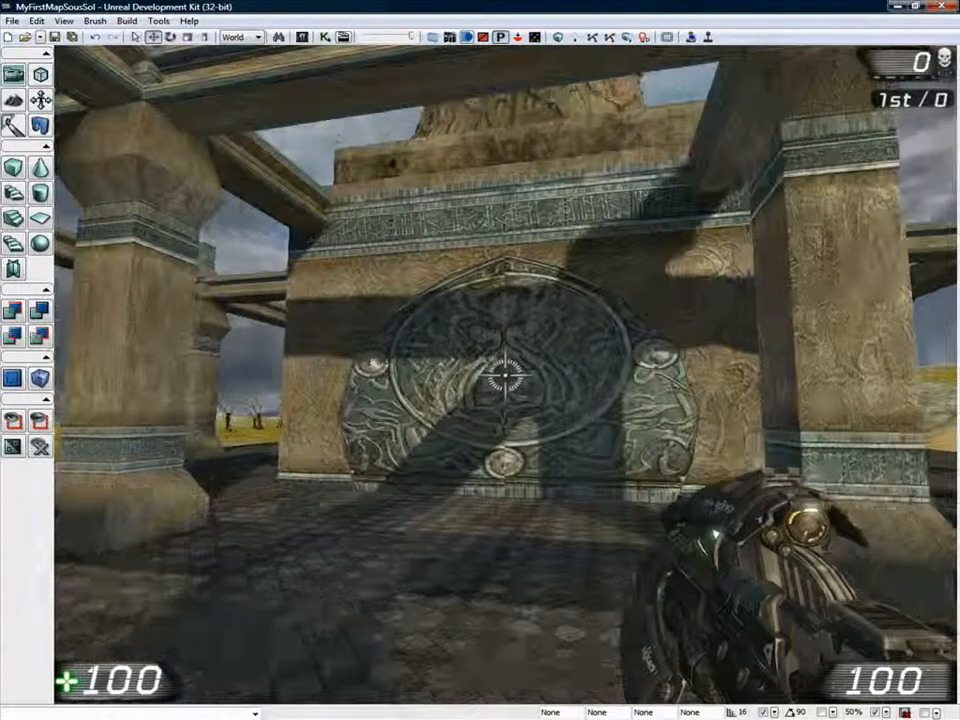
{"action": "key", "text": "w"}
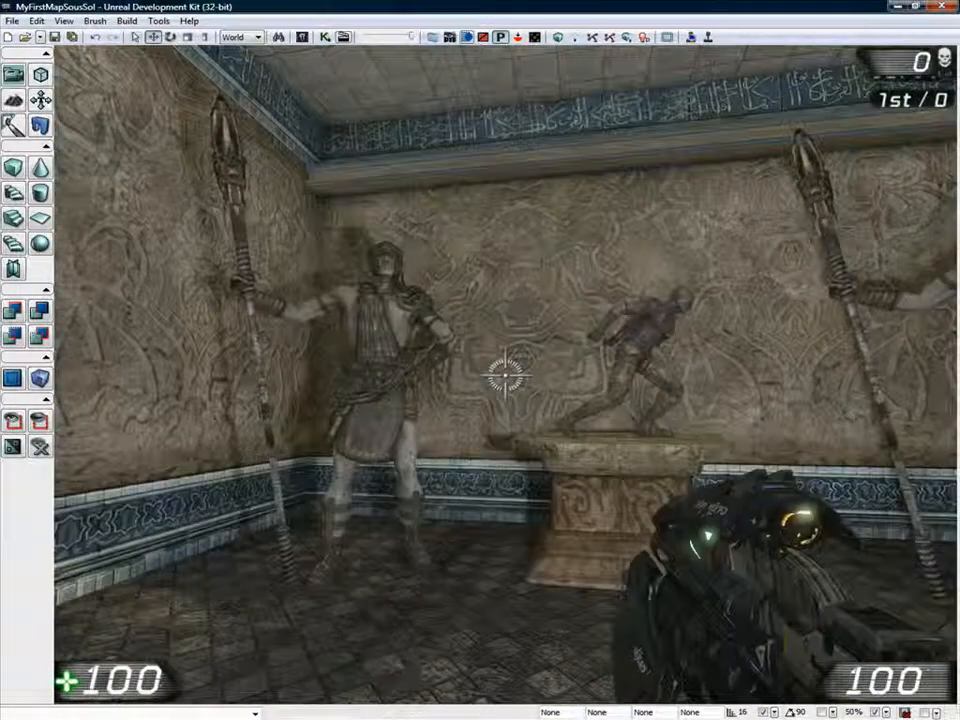
{"action": "key", "text": "w"}
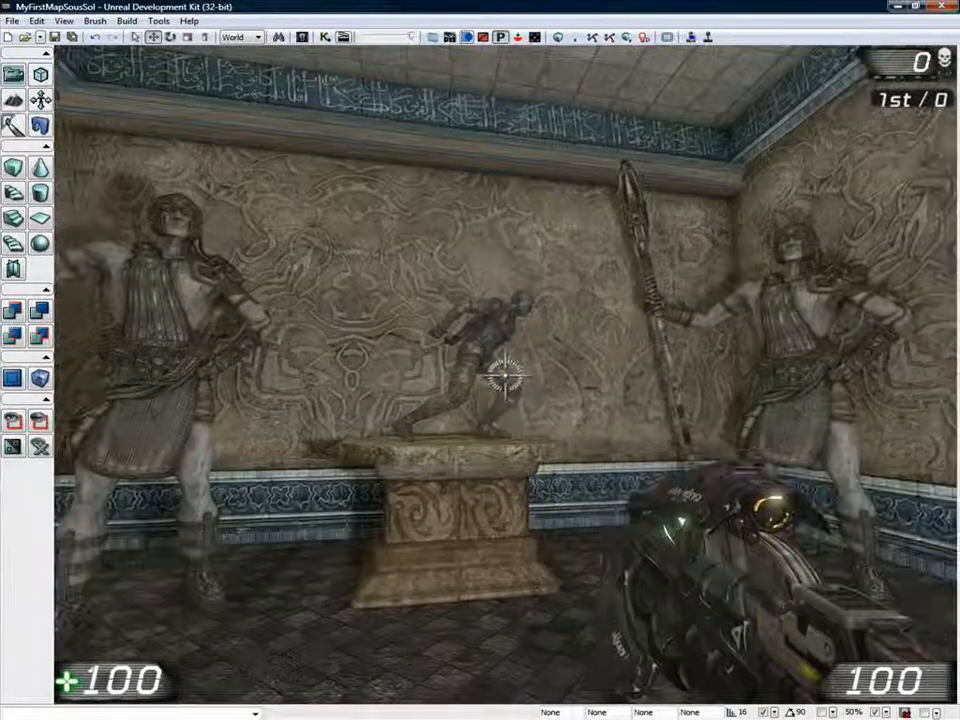
{"action": "key", "text": "w"}
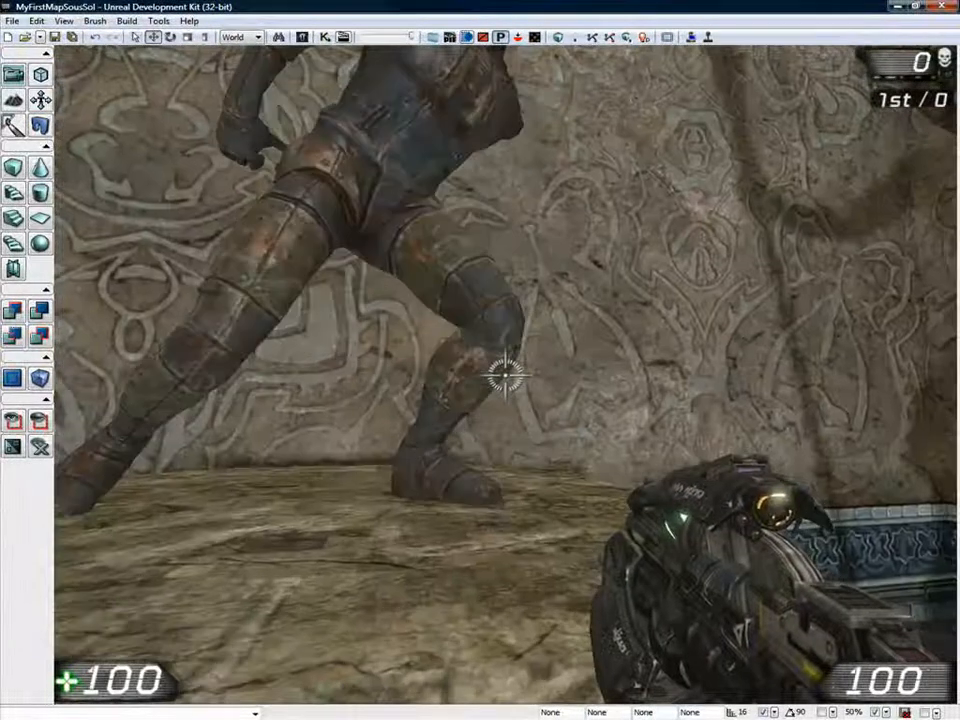
{"action": "key", "text": "s"}
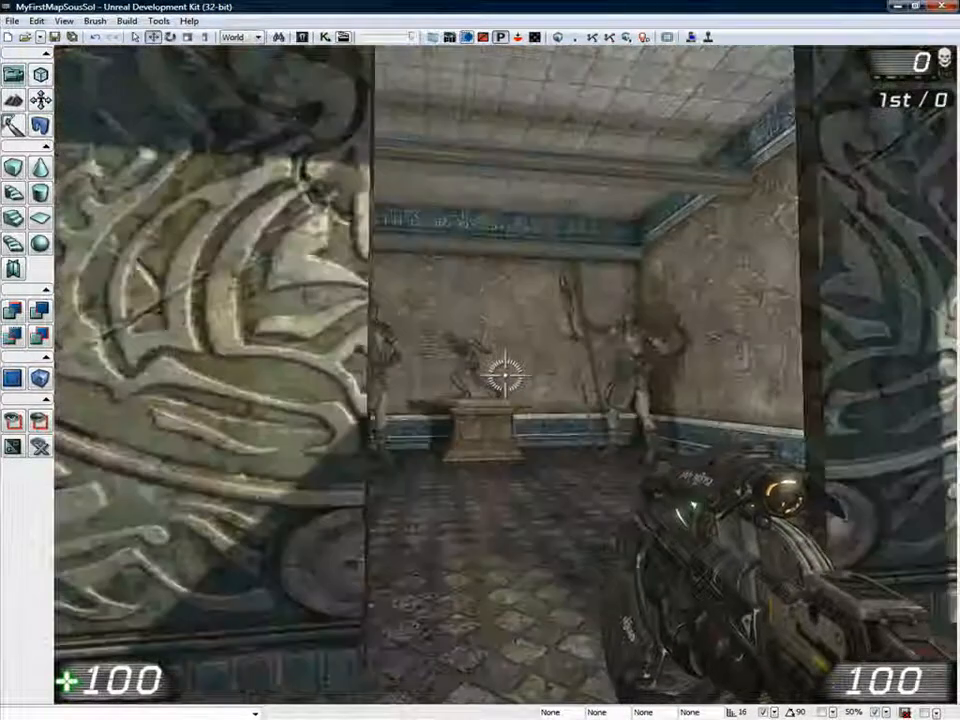